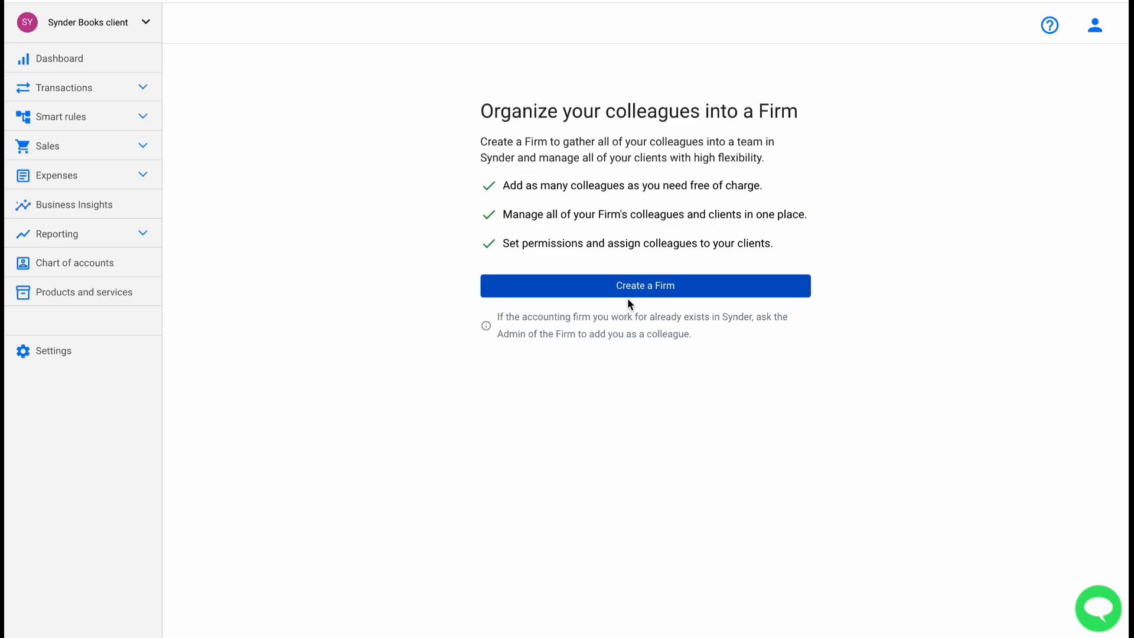
Create and name the new accounting firm, then reopen its page through the account menu's My firm.
{"action": "left_click", "coordinate": [627, 295]}
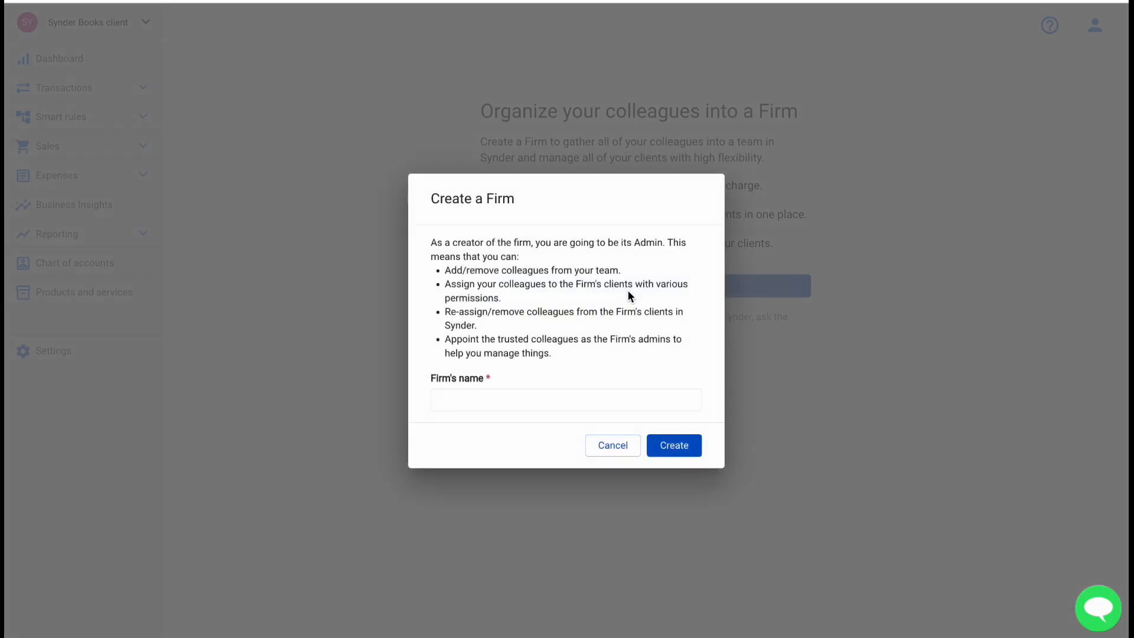
{"action": "left_click", "coordinate": [493, 401]}
{"action": "type", "text": "Dasha's Accounting Firm"}
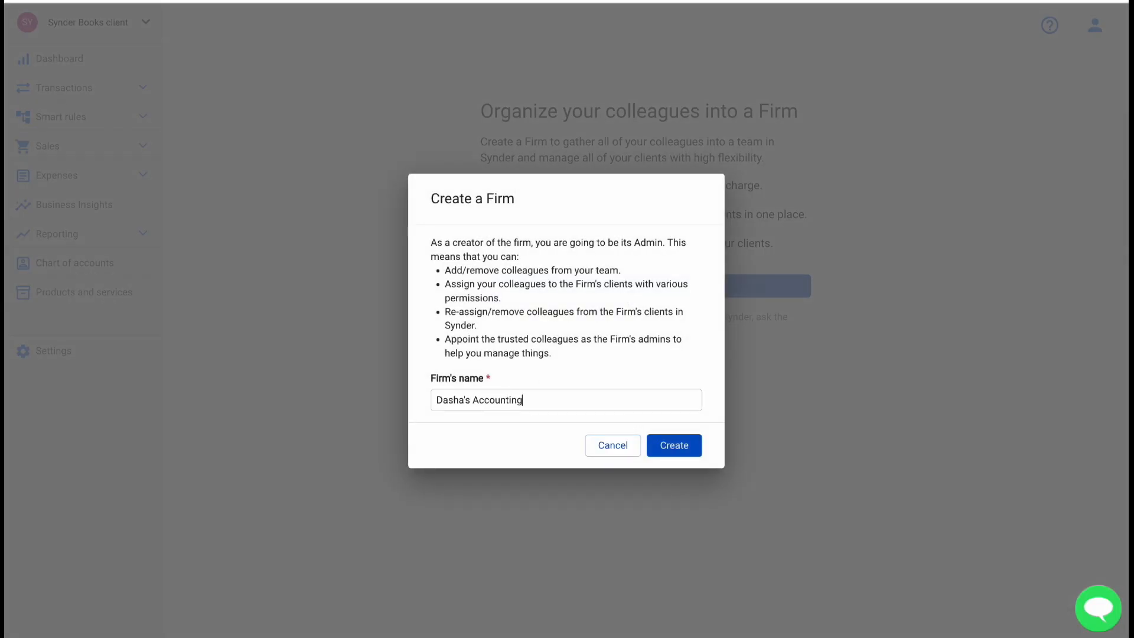
{"action": "left_click", "coordinate": [674, 445]}
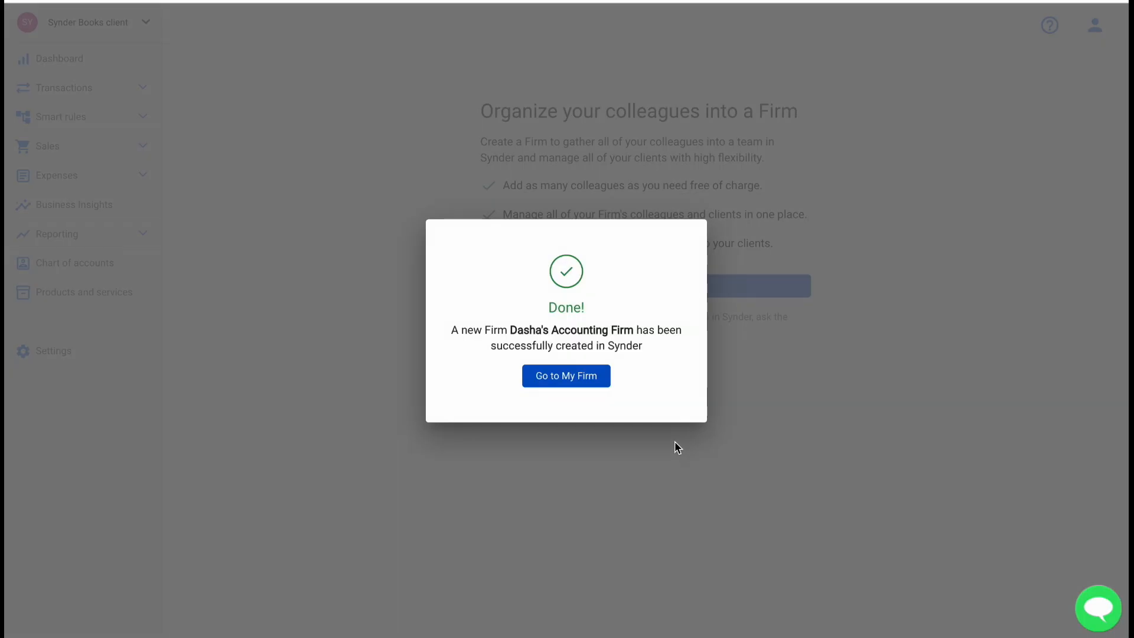
{"action": "left_click", "coordinate": [577, 384]}
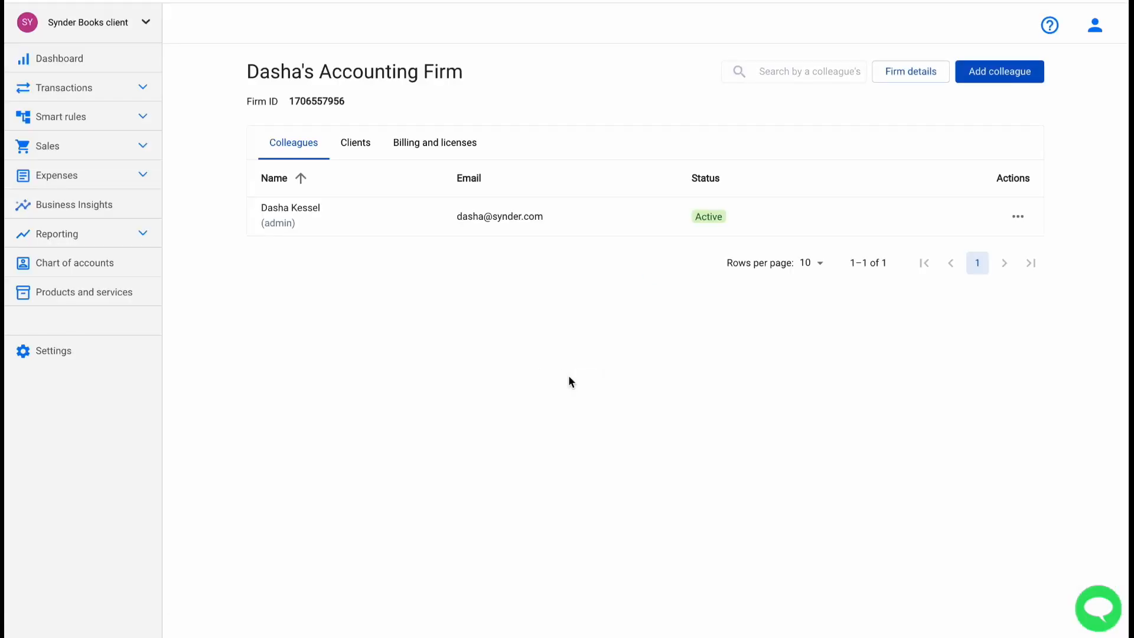
{"action": "left_click", "coordinate": [1095, 27]}
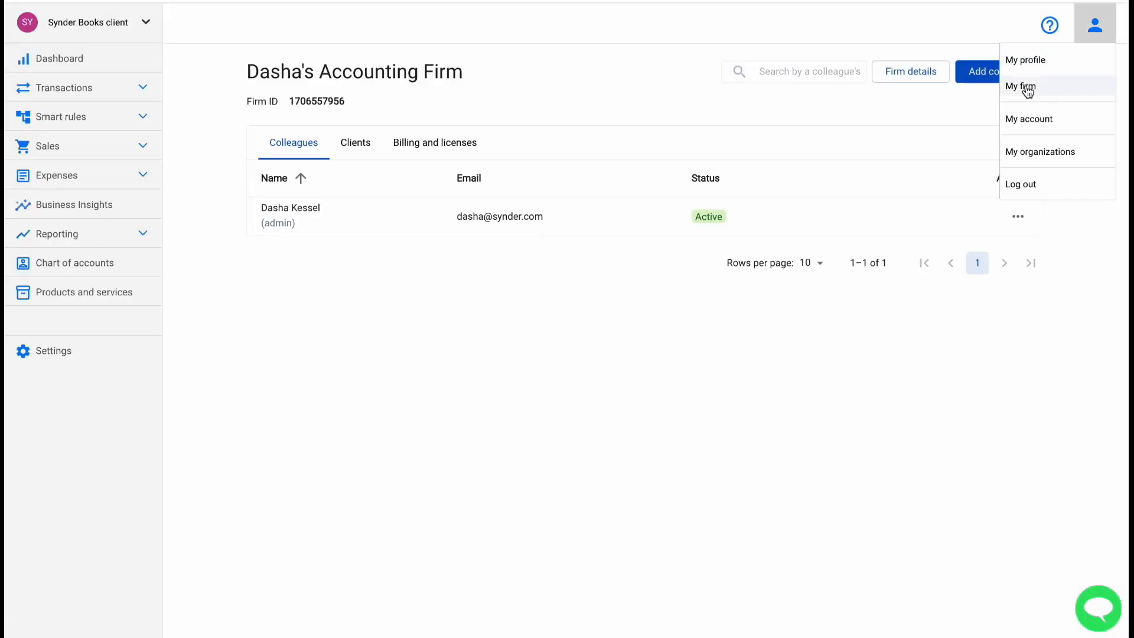
{"action": "left_click", "coordinate": [545, 364]}
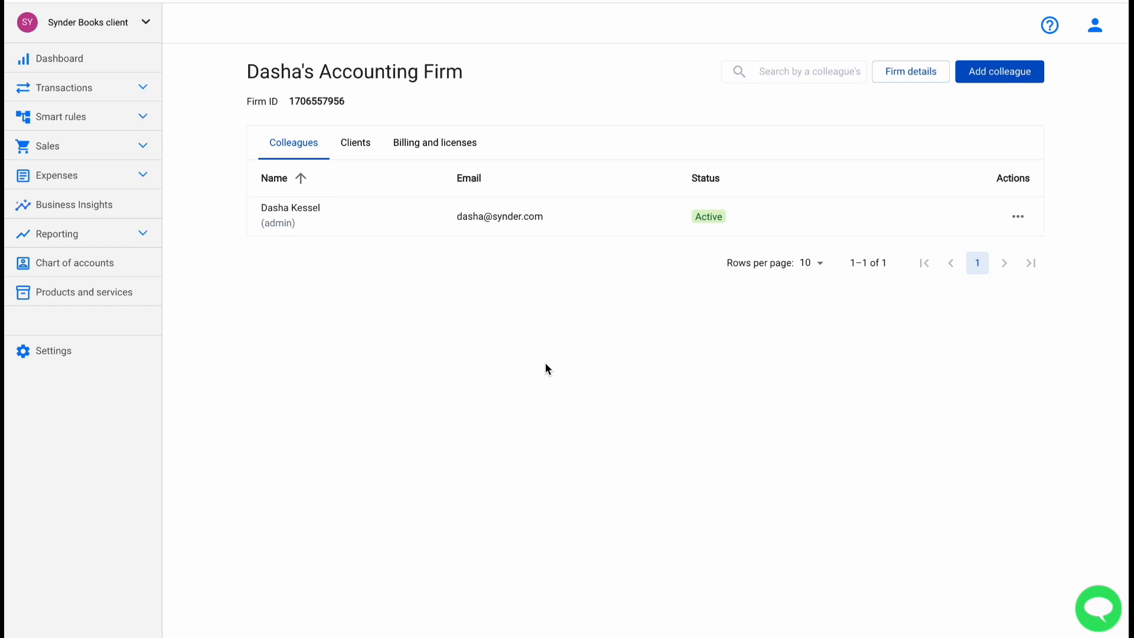
{"action": "mouse_move", "coordinate": [324, 109]}
{"action": "left_click", "coordinate": [353, 155]}
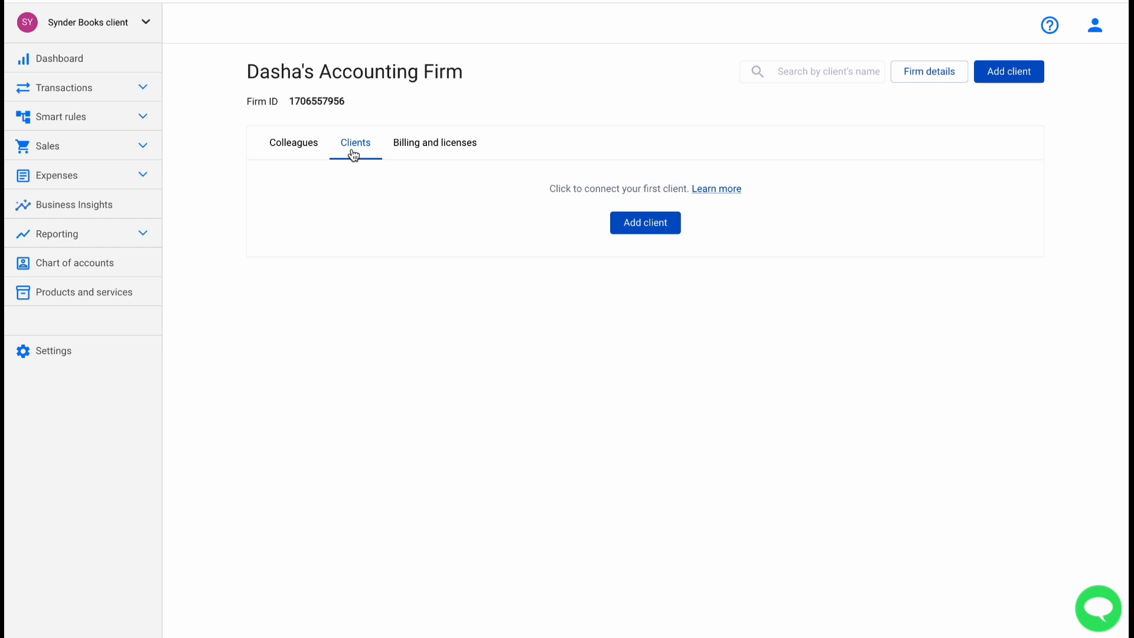
Copy the firm's Firm ID from the Add client instructions and close them.
{"action": "left_click", "coordinate": [646, 225]}
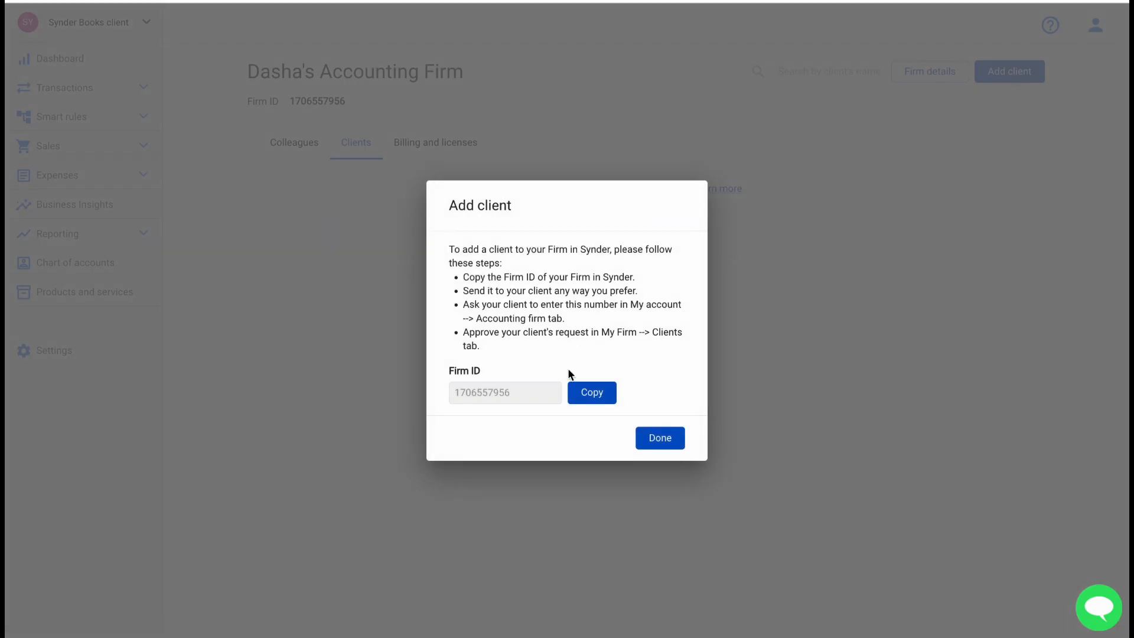
{"action": "left_click", "coordinate": [593, 400]}
{"action": "left_click", "coordinate": [657, 444]}
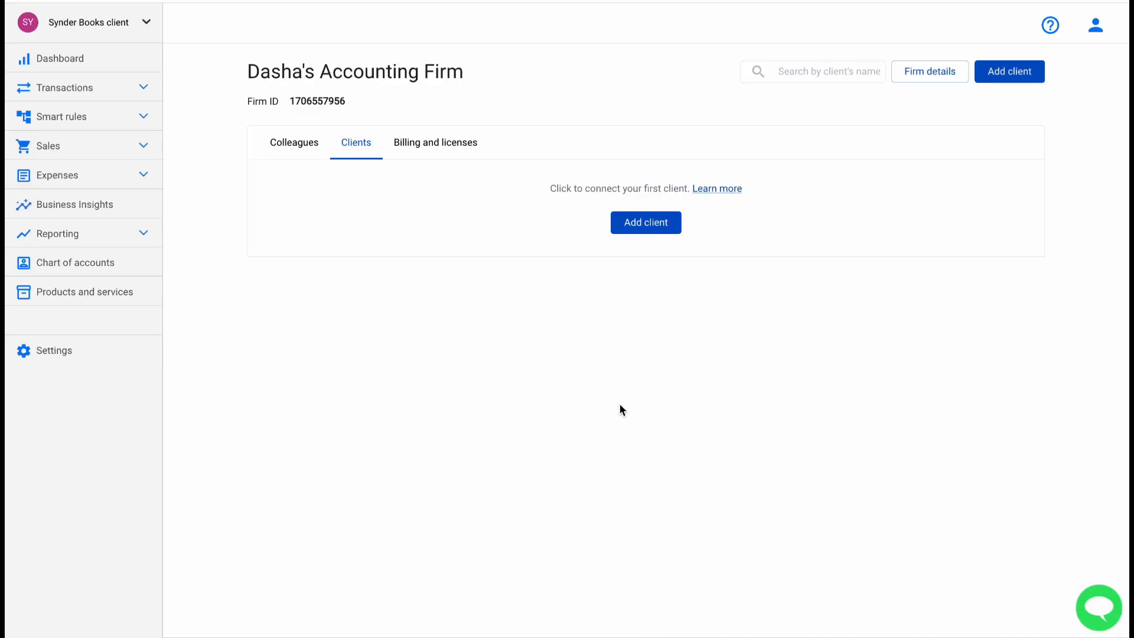
{"action": "left_click", "coordinate": [146, 22]}
Switch to the Amaranta Ltd organization and open its accounting firm connection settings.
{"action": "left_click", "coordinate": [113, 44]}
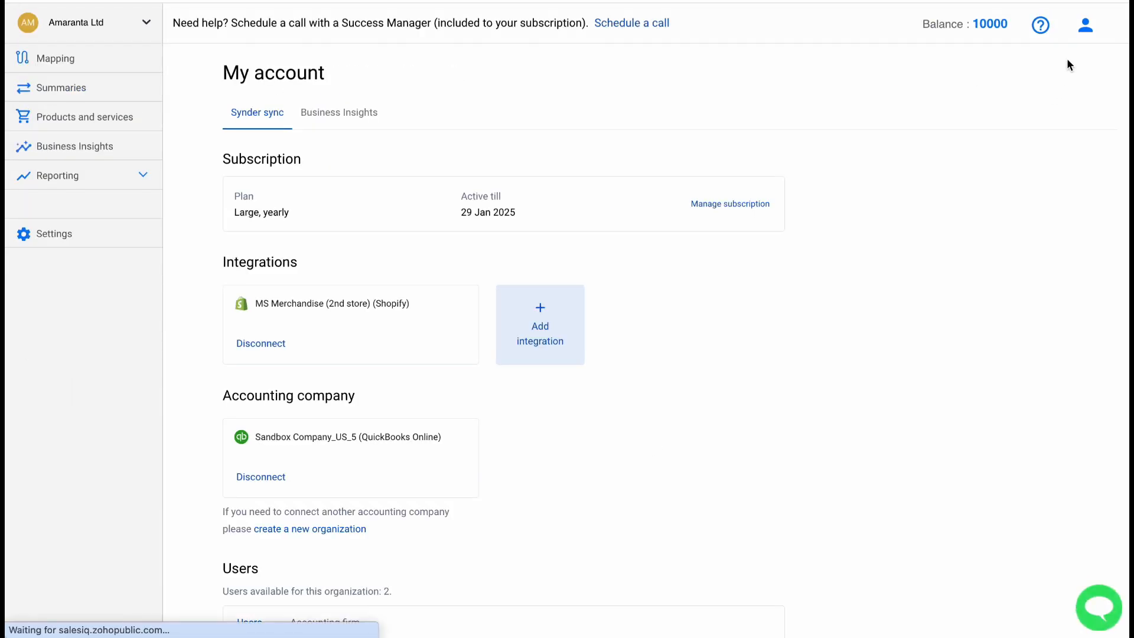
{"action": "left_click", "coordinate": [1085, 26]}
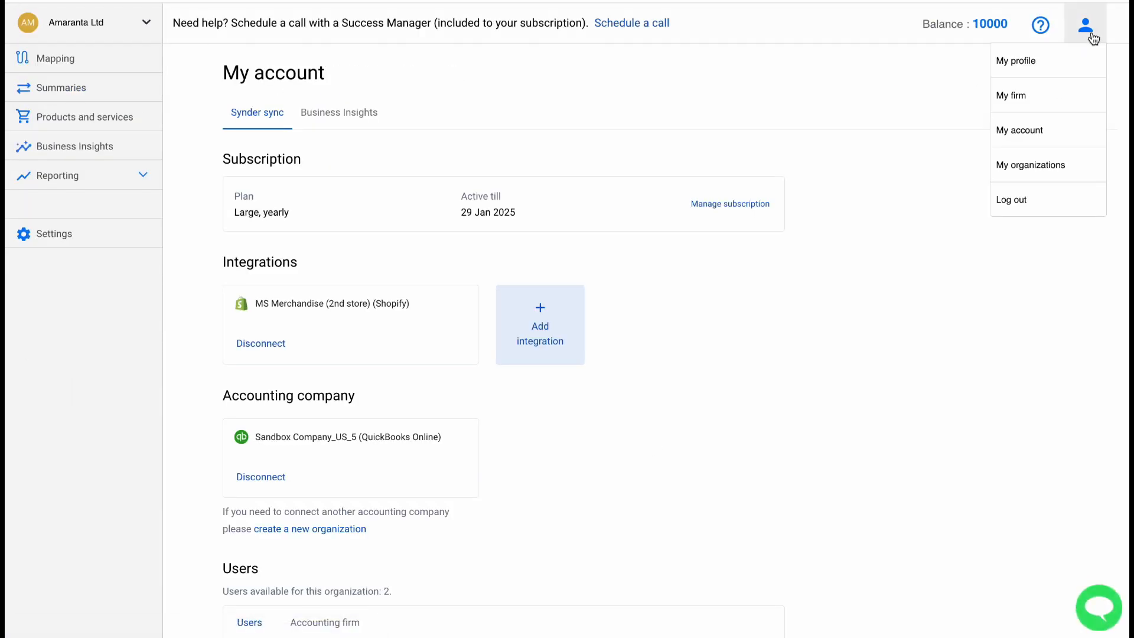
{"action": "left_click", "coordinate": [1028, 134]}
{"action": "scroll", "coordinate": [713, 302], "scroll_direction": "down", "scroll_amount": 5}
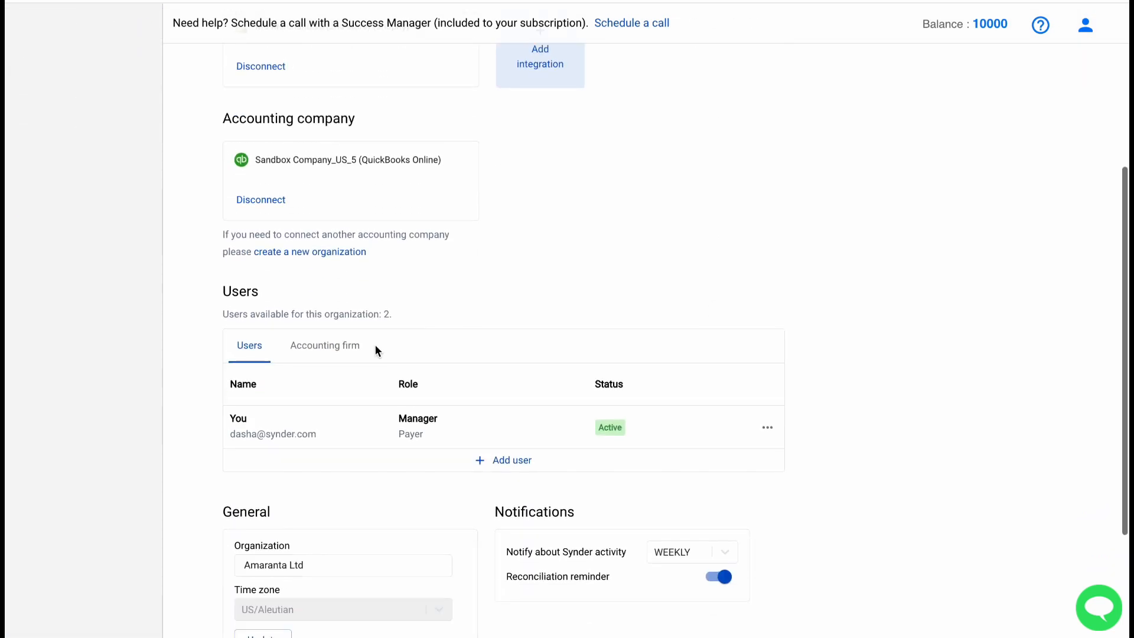
{"action": "left_click", "coordinate": [345, 350]}
Paste the copied Firm ID and apply to request joining the firm.
{"action": "left_click", "coordinate": [454, 431]}
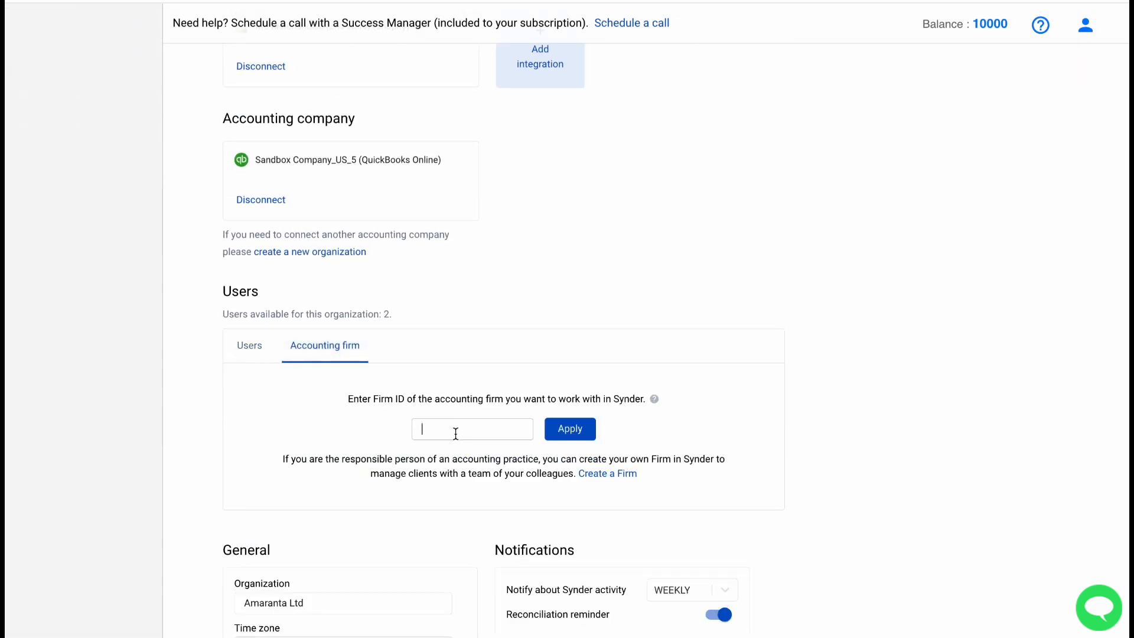
{"action": "right_click", "coordinate": [455, 433]}
{"action": "left_click", "coordinate": [495, 456]}
{"action": "left_click", "coordinate": [569, 436]}
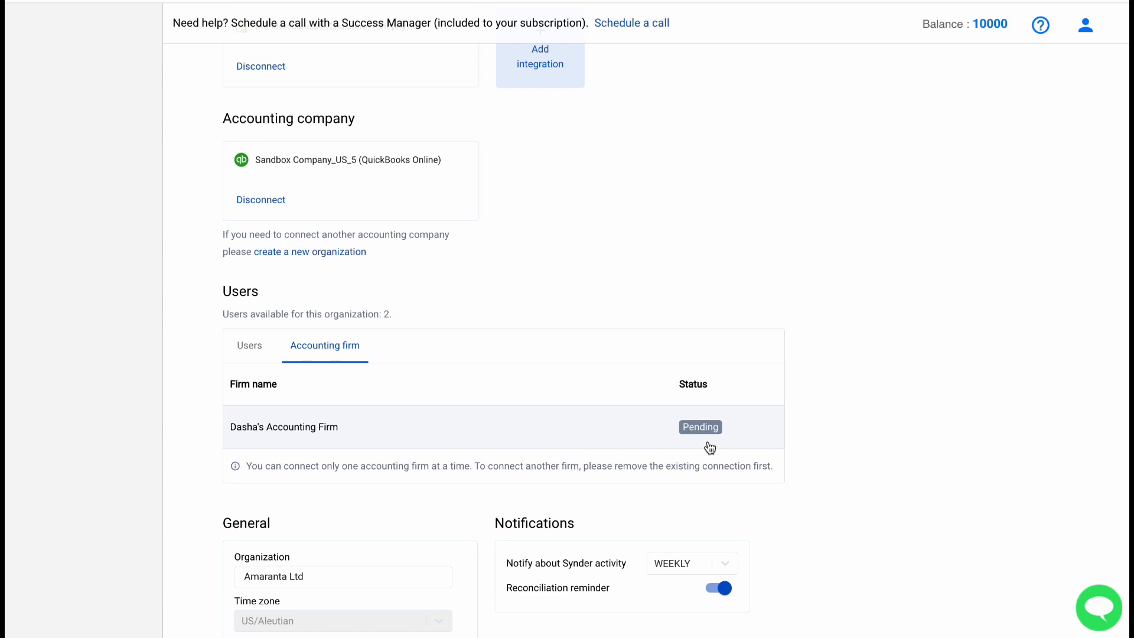
{"action": "left_click", "coordinate": [1093, 39]}
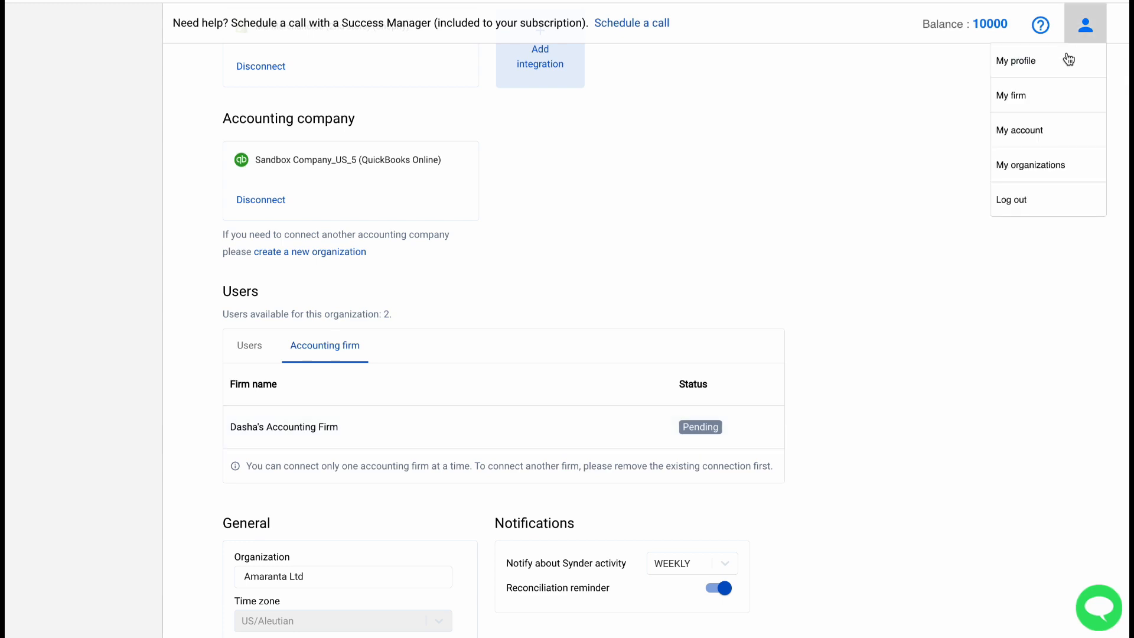
{"action": "left_click", "coordinate": [1024, 96]}
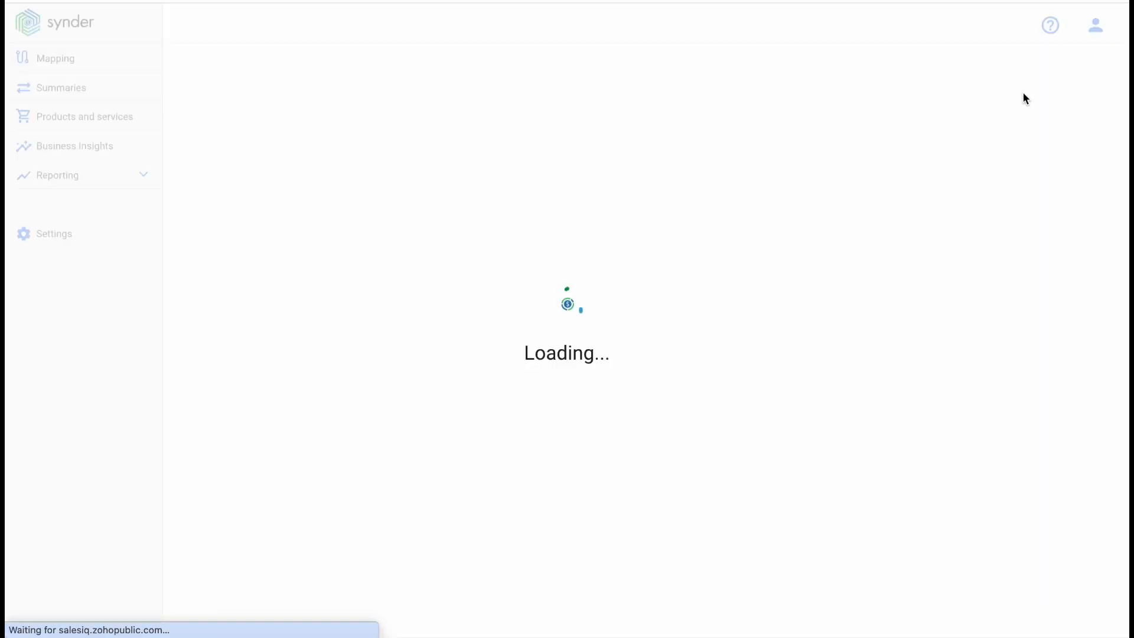
Approve Amaranta Ltd on the firm's Clients tab.
{"action": "left_click", "coordinate": [354, 141]}
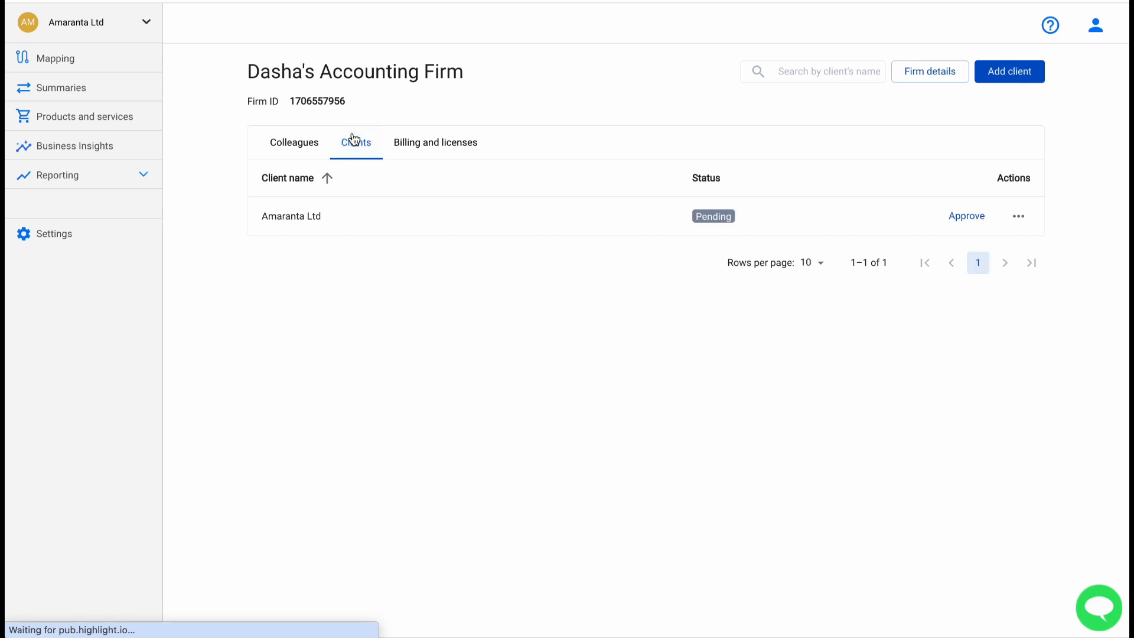
{"action": "left_click", "coordinate": [963, 220]}
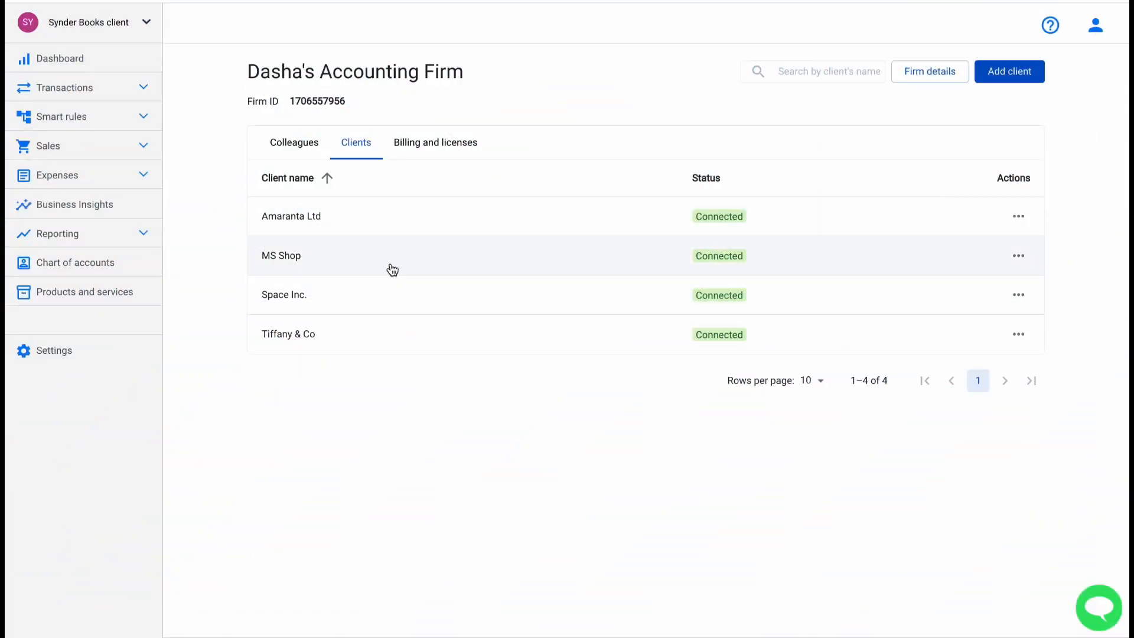
{"action": "left_click", "coordinate": [298, 337]}
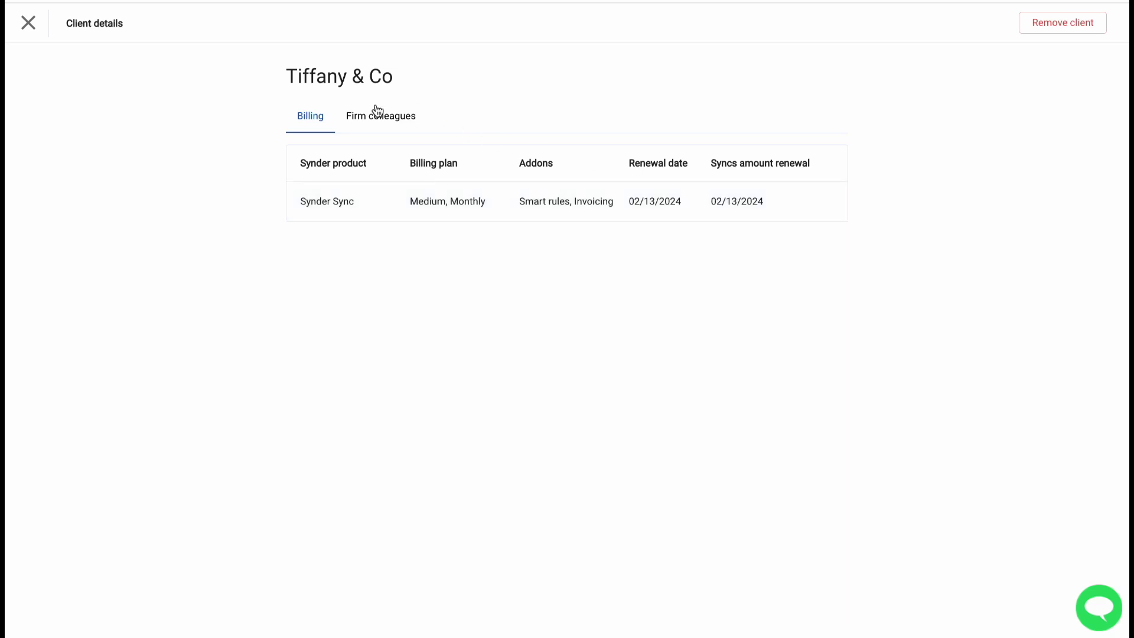
{"action": "left_click", "coordinate": [368, 129]}
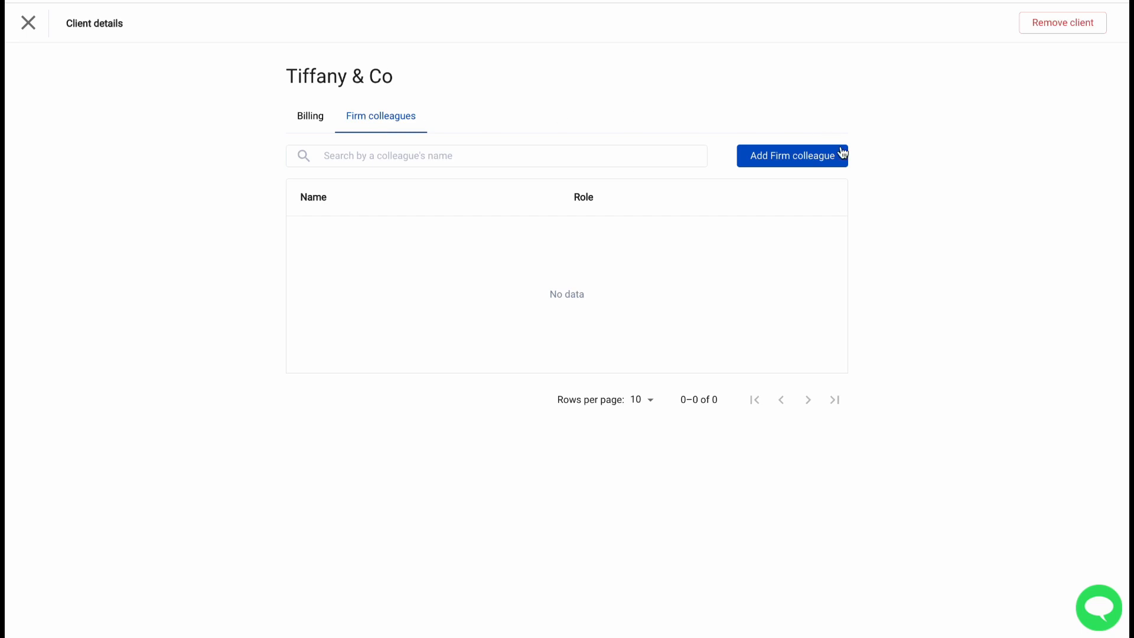
{"action": "left_click", "coordinate": [786, 159]}
{"action": "left_click", "coordinate": [605, 304]}
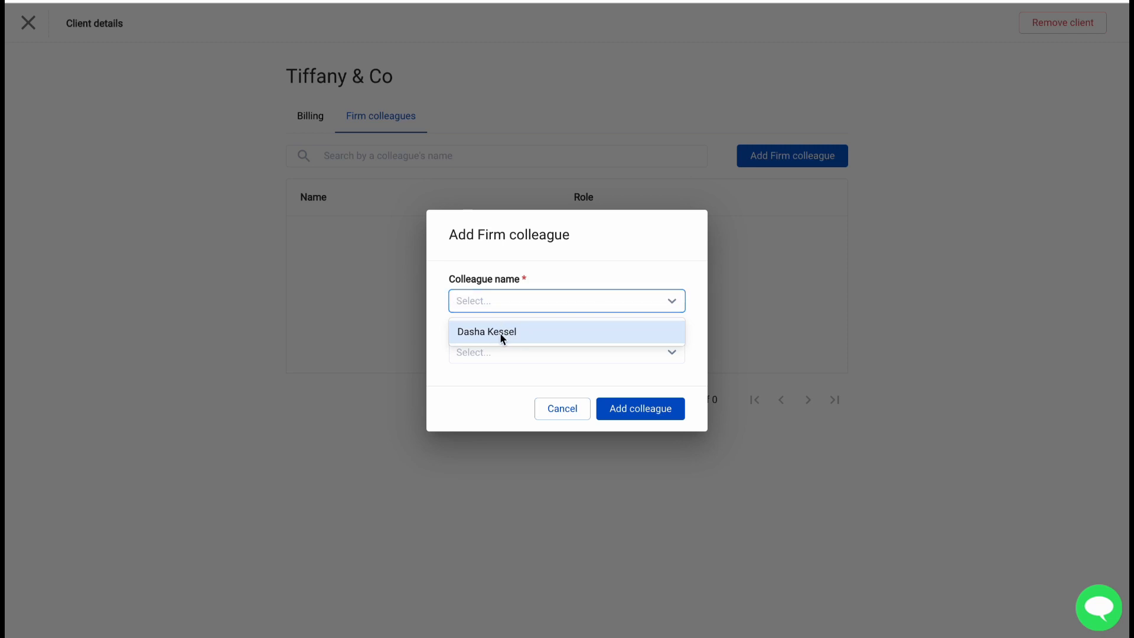
{"action": "left_click", "coordinate": [564, 410]}
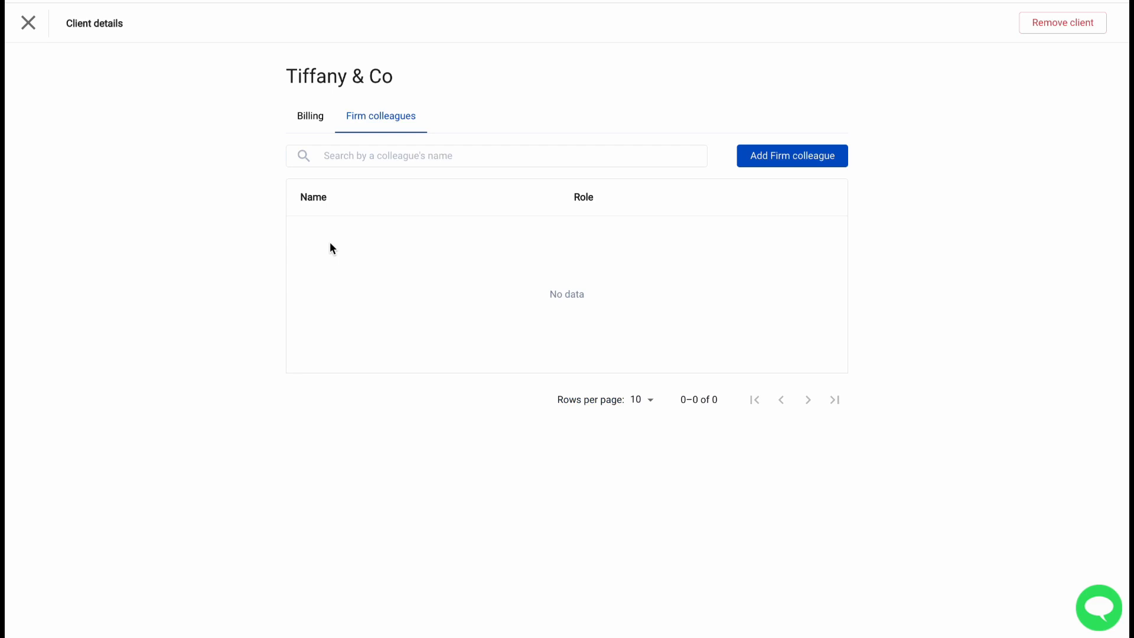
{"action": "left_click", "coordinate": [17, 28]}
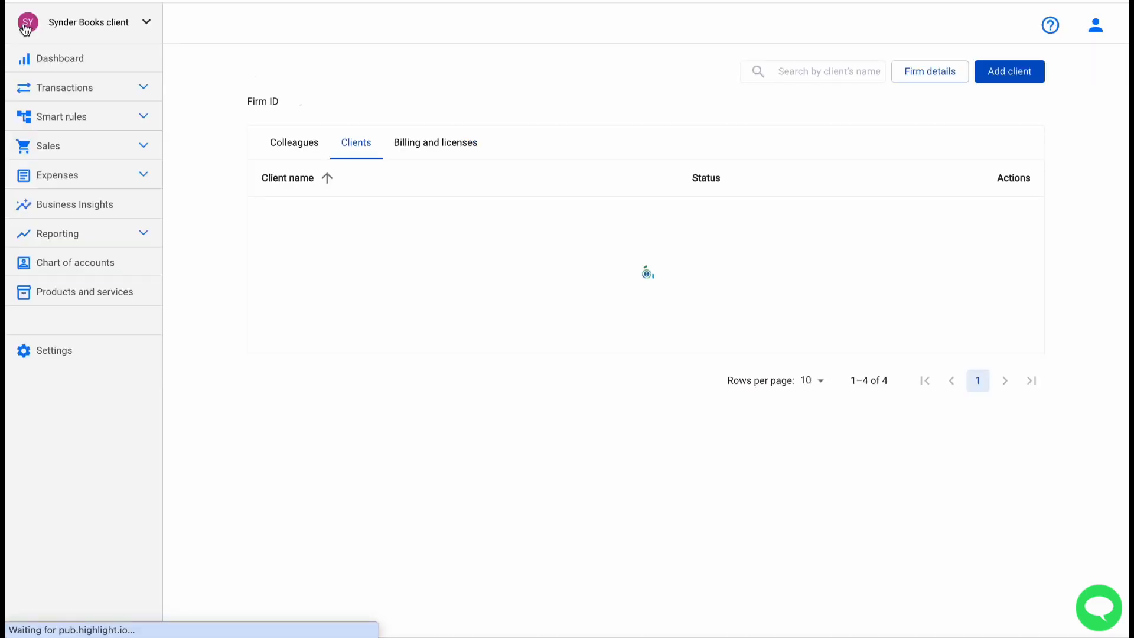
Start inviting a new firm colleague, entering their full name and e-mail address.
{"action": "left_click", "coordinate": [294, 153]}
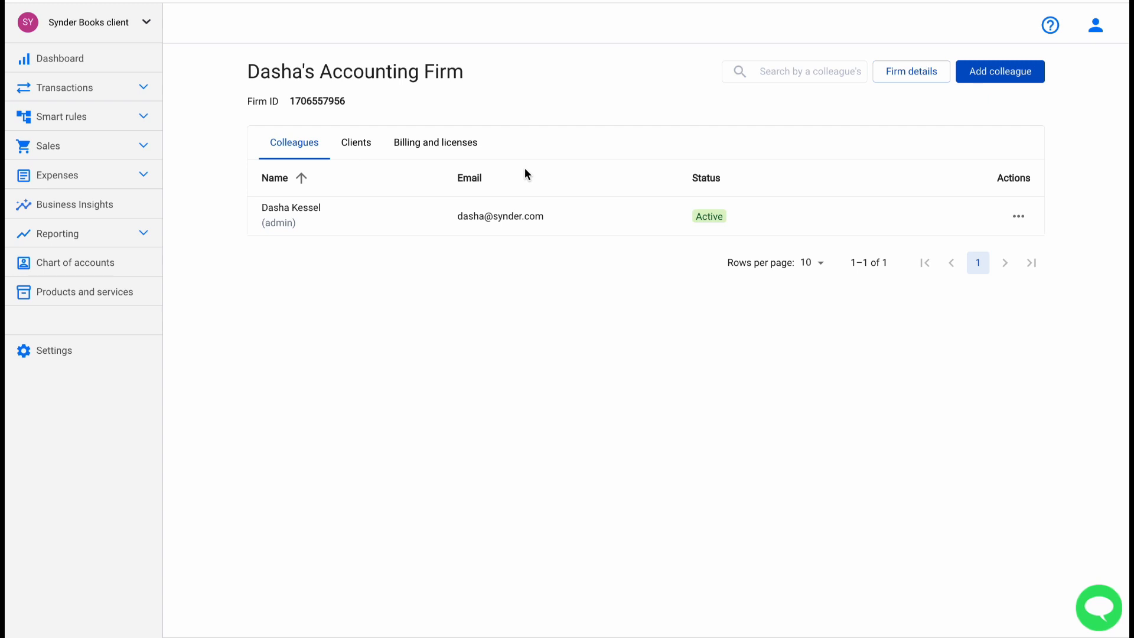
{"action": "left_click", "coordinate": [994, 74]}
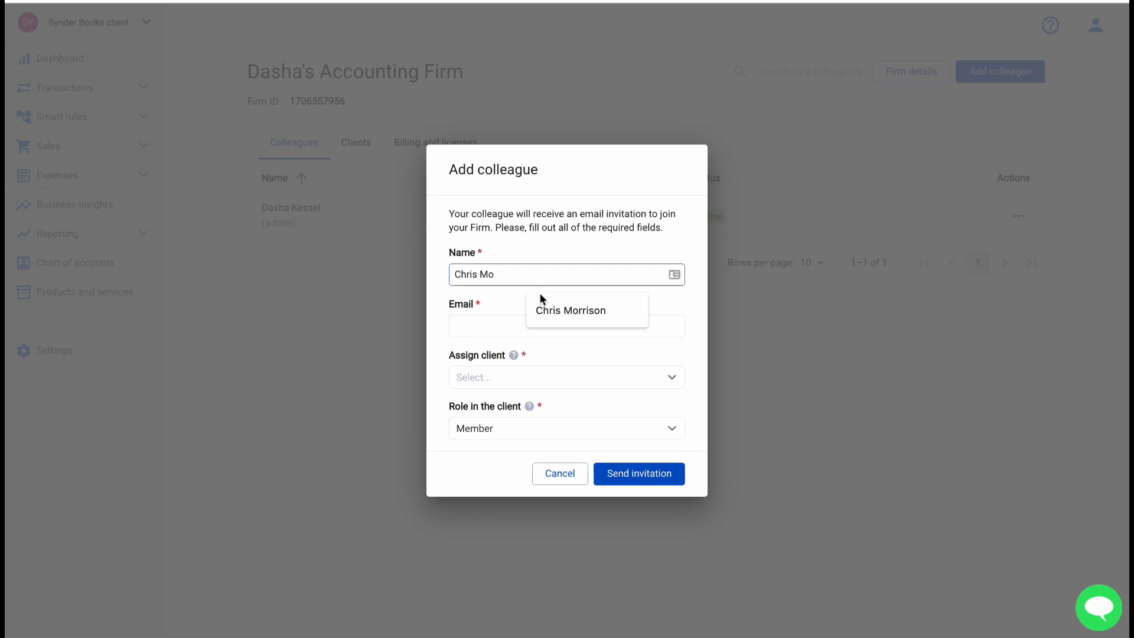
{"action": "left_click", "coordinate": [540, 297]}
{"action": "left_click", "coordinate": [504, 324]}
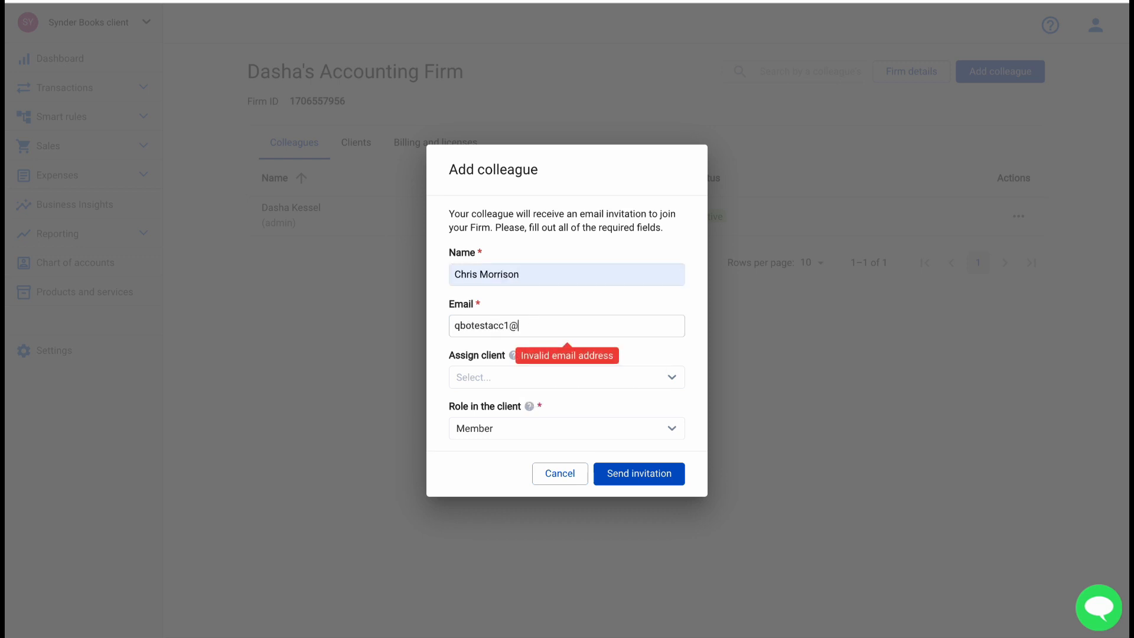
Assign client Tiffany & Co with the Member role and send the invitation.
{"action": "left_click", "coordinate": [503, 374]}
{"action": "left_click", "coordinate": [482, 474]}
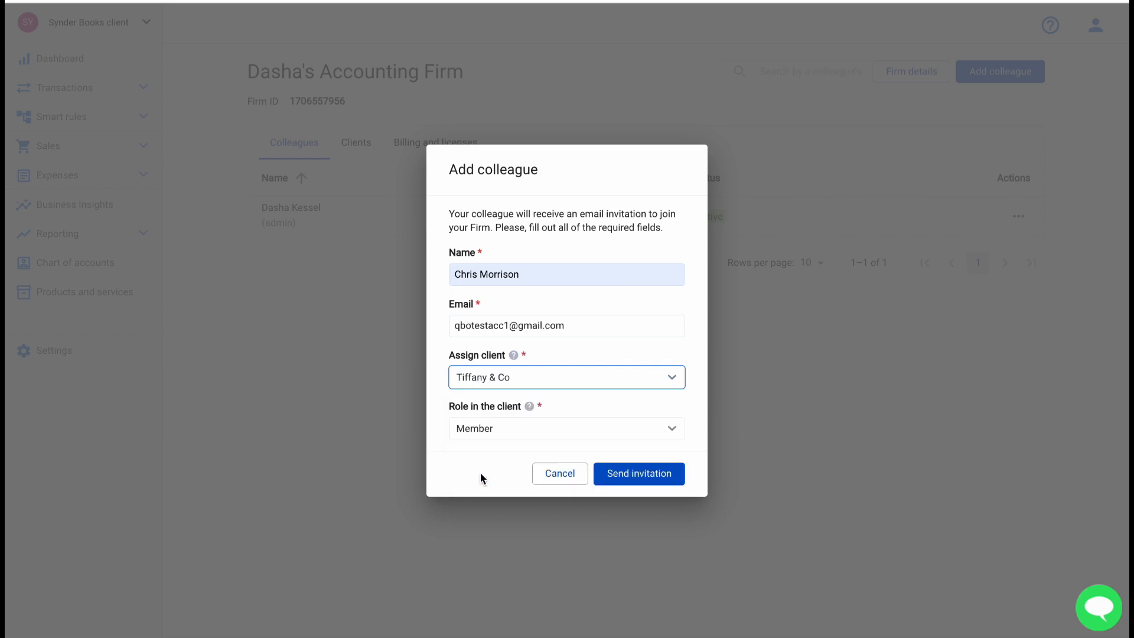
{"action": "mouse_move", "coordinate": [529, 409]}
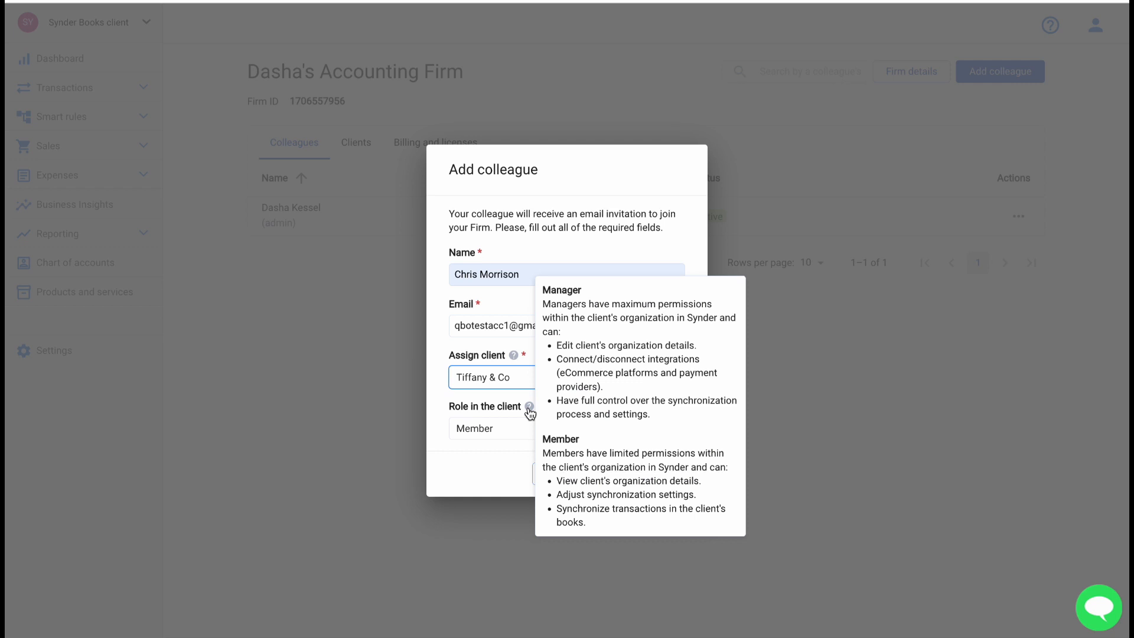
{"action": "left_click", "coordinate": [499, 423]}
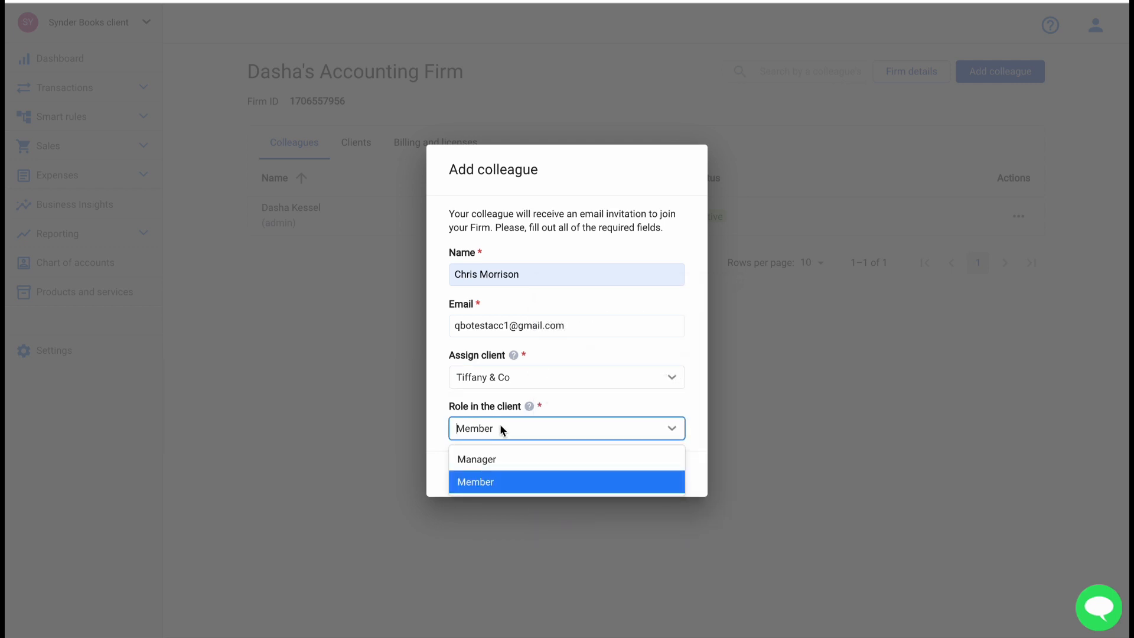
{"action": "left_click", "coordinate": [473, 481]}
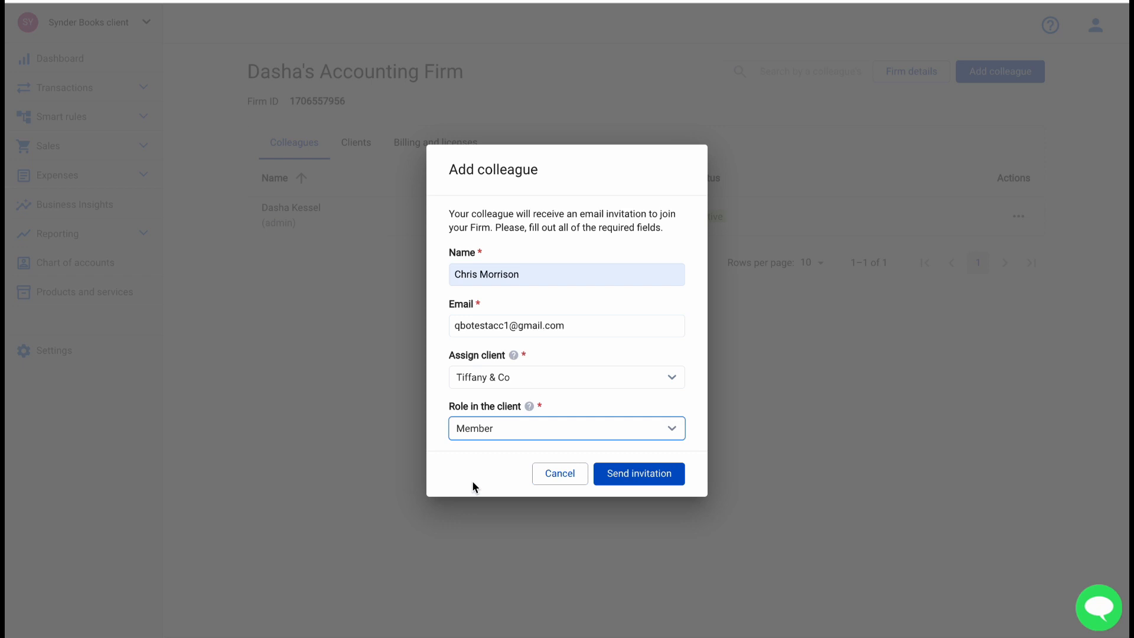
{"action": "left_click", "coordinate": [644, 476]}
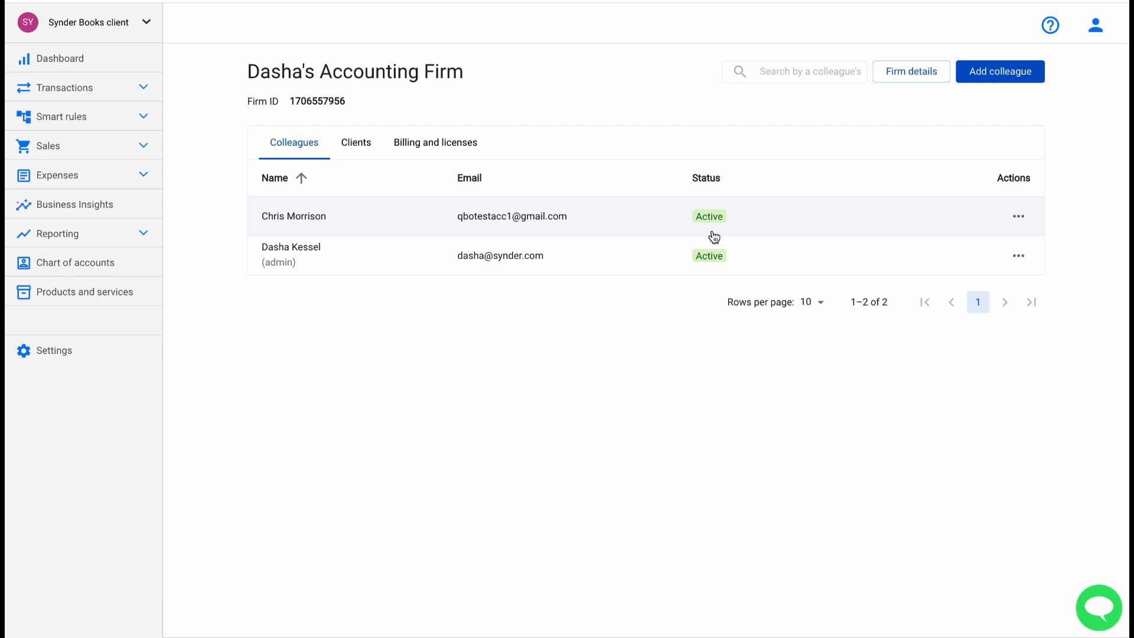
Switch from the Colleagues tab to the firm's Clients tab.
{"action": "left_click", "coordinate": [358, 147]}
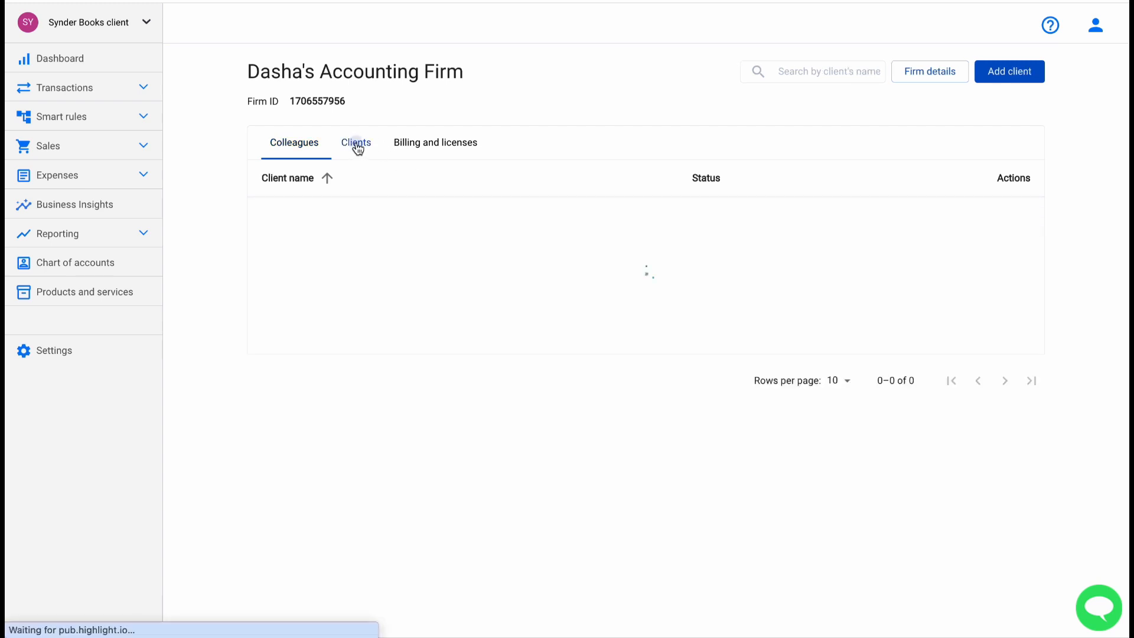
{"action": "left_click", "coordinate": [333, 344]}
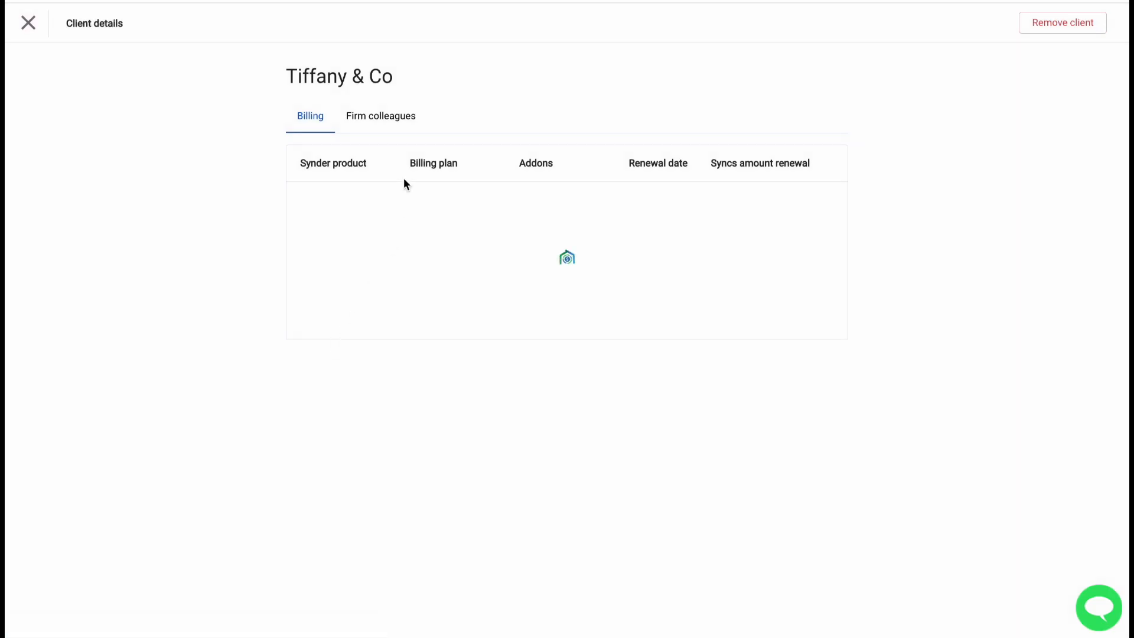
{"action": "left_click", "coordinate": [375, 117]}
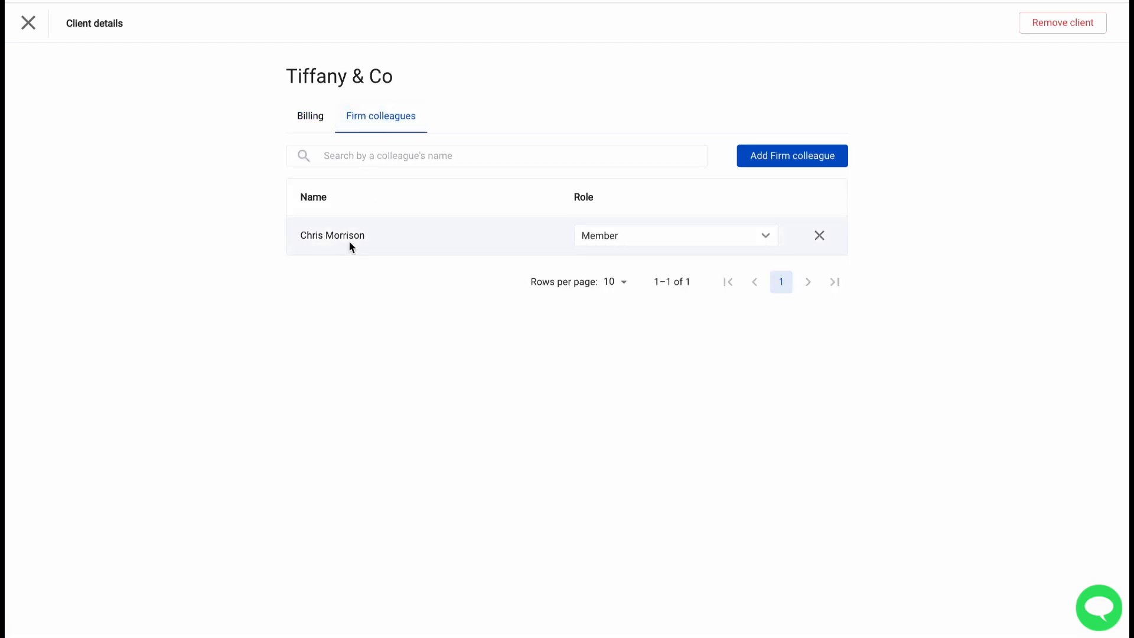
{"action": "left_click", "coordinate": [28, 23]}
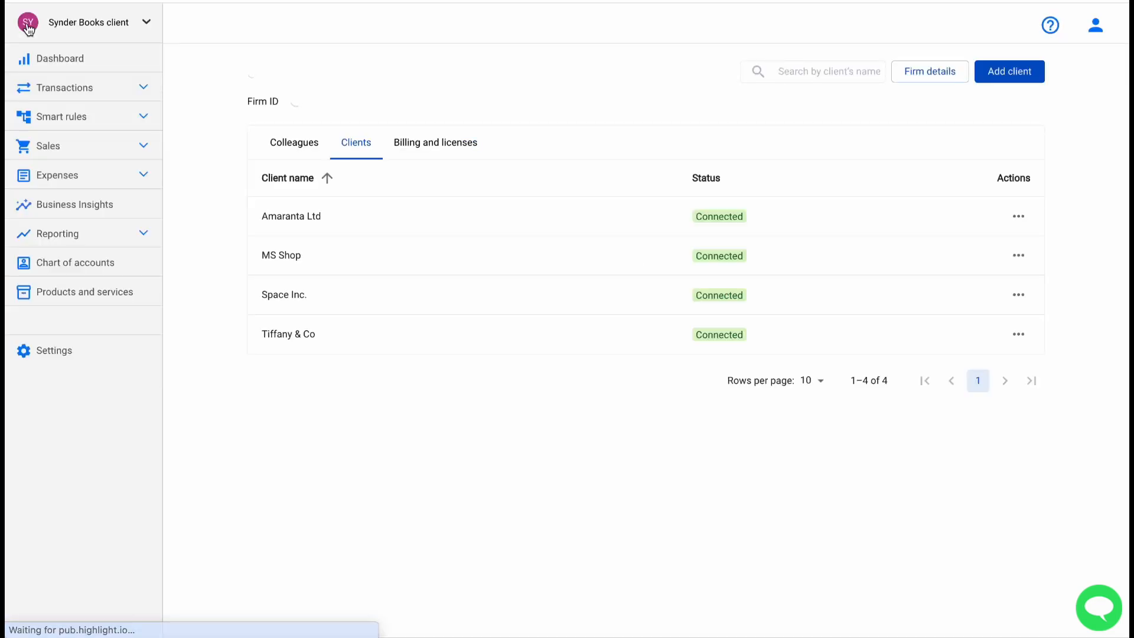
Add the invited colleague to Amaranta Ltd's firm colleagues as a Member, then close client details.
{"action": "left_click", "coordinate": [368, 214]}
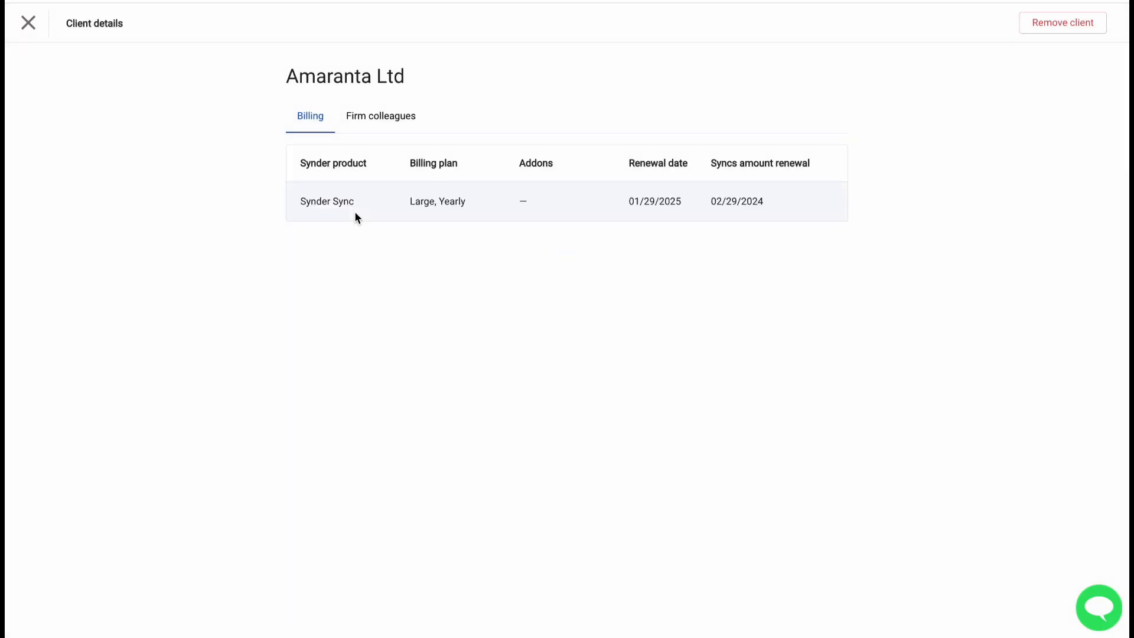
{"action": "left_click", "coordinate": [372, 120]}
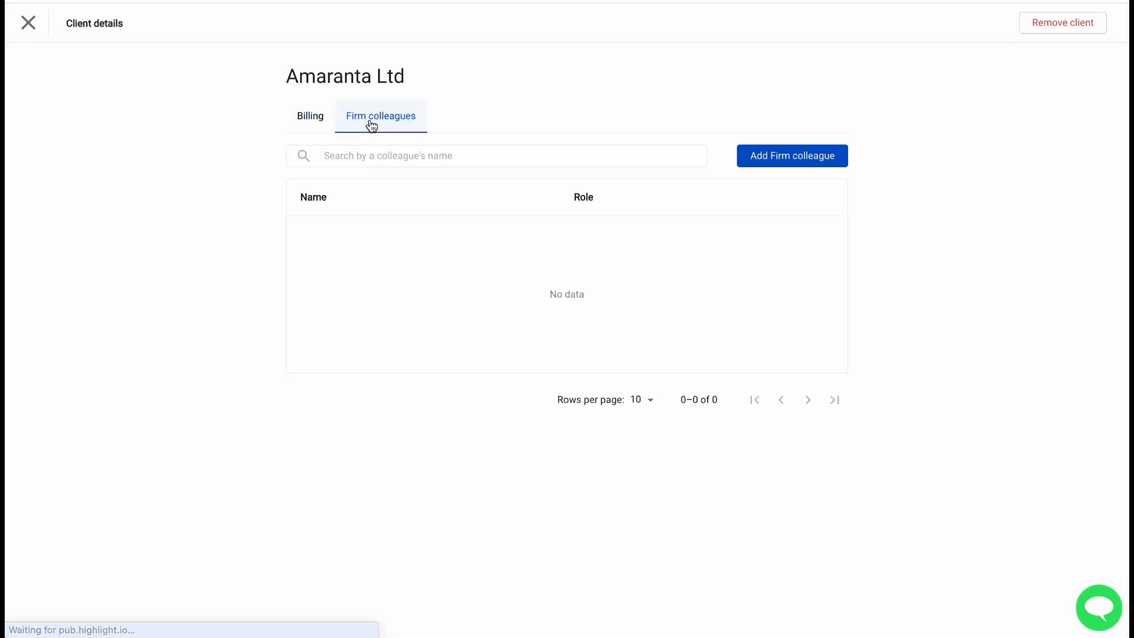
{"action": "left_click", "coordinate": [825, 155]}
{"action": "left_click", "coordinate": [573, 304]}
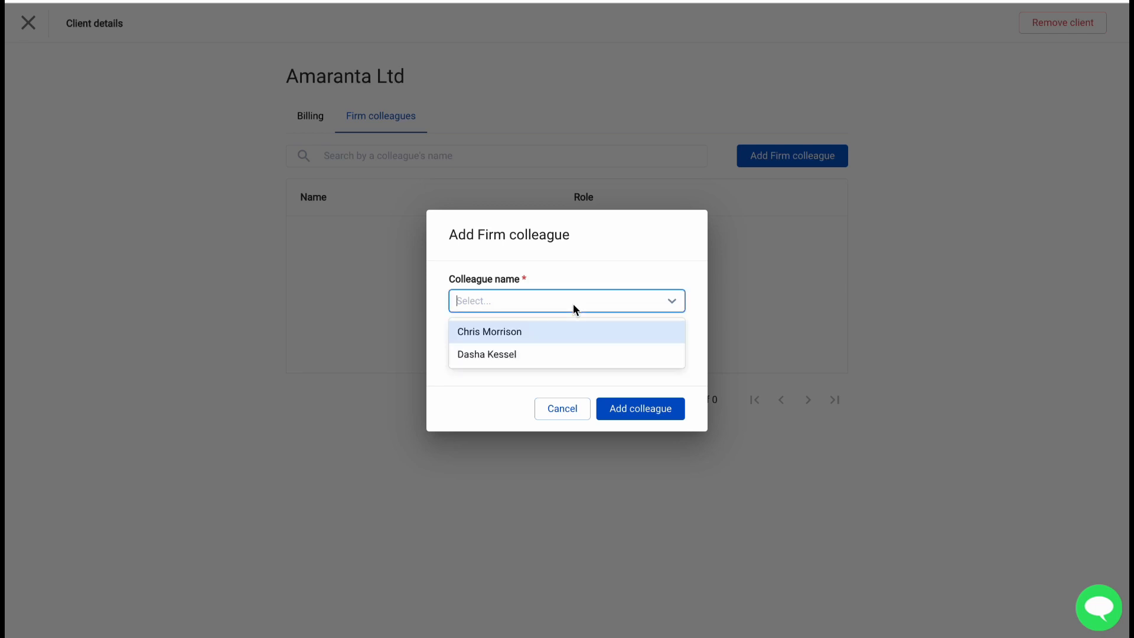
{"action": "left_click", "coordinate": [522, 331]}
{"action": "left_click", "coordinate": [503, 357]}
{"action": "left_click", "coordinate": [488, 404]}
{"action": "left_click", "coordinate": [642, 409]}
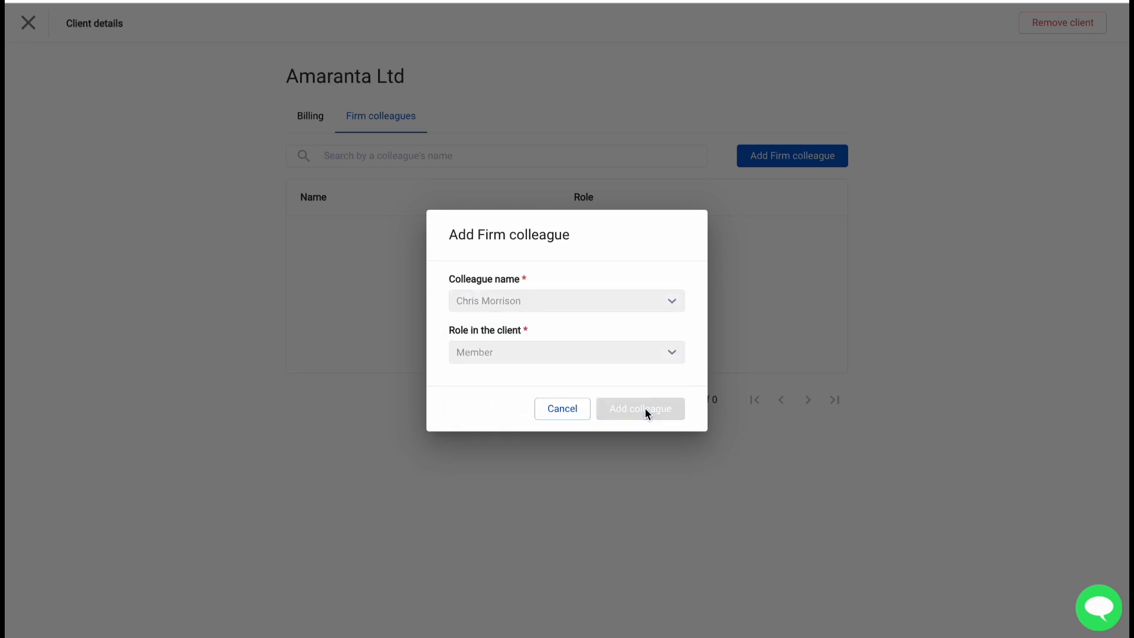
{"action": "left_click", "coordinate": [28, 23]}
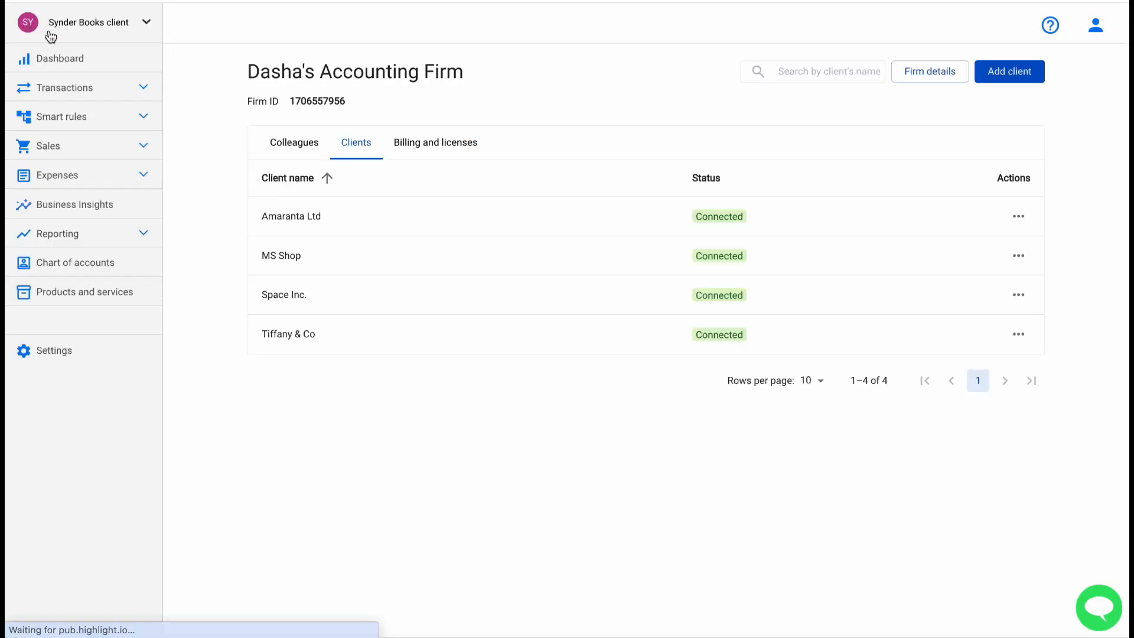
Look at the first colleague's actions on the Colleagues tab without removing anyone.
{"action": "left_click", "coordinate": [300, 146]}
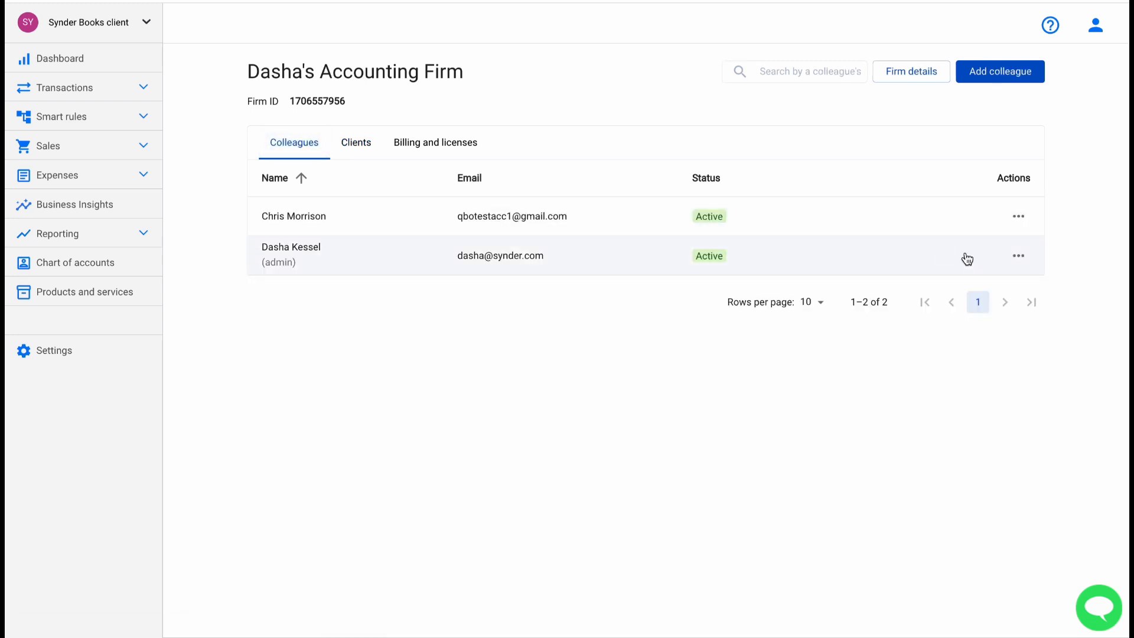
{"action": "left_click", "coordinate": [1018, 218]}
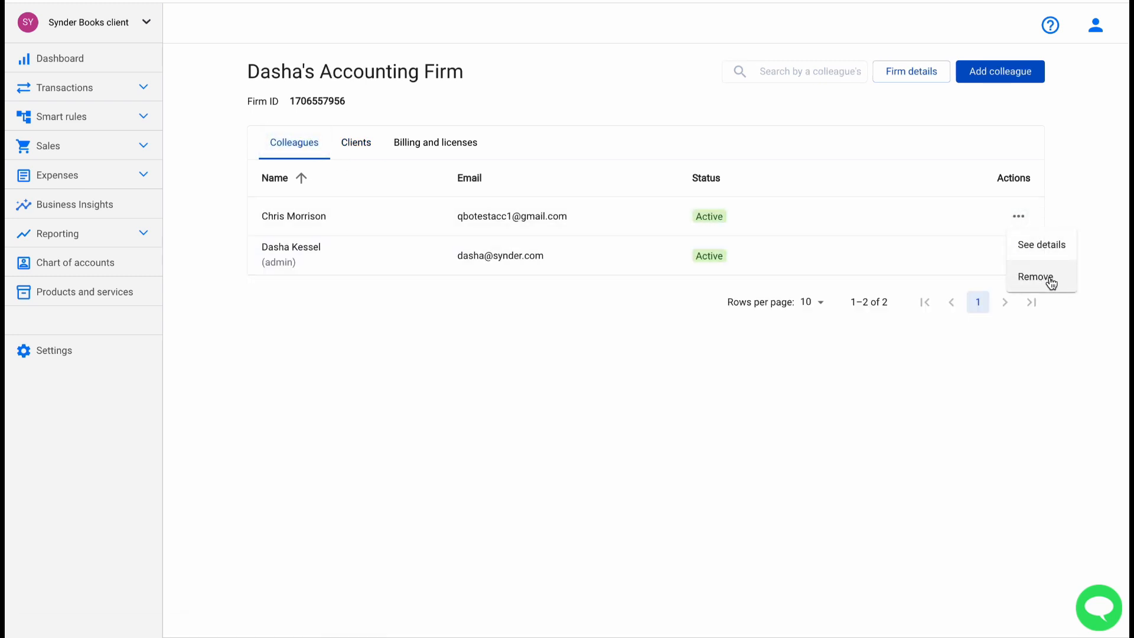
{"action": "left_click", "coordinate": [671, 410]}
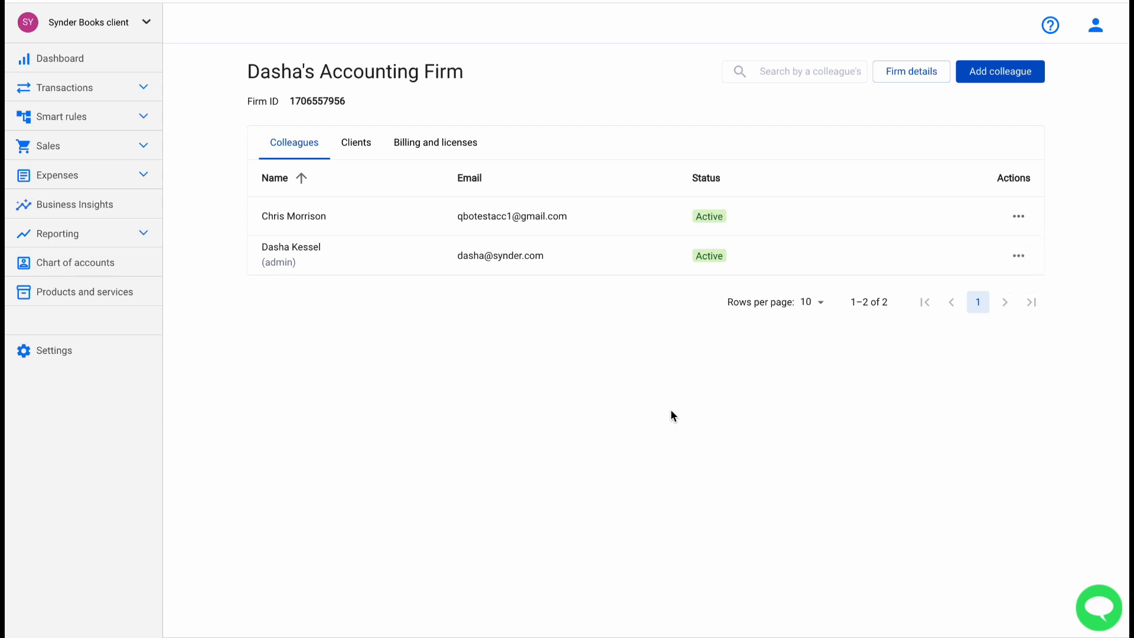
Invite a new colleague by name and e-mail as a Member of MS Shop.
{"action": "left_click", "coordinate": [1003, 81]}
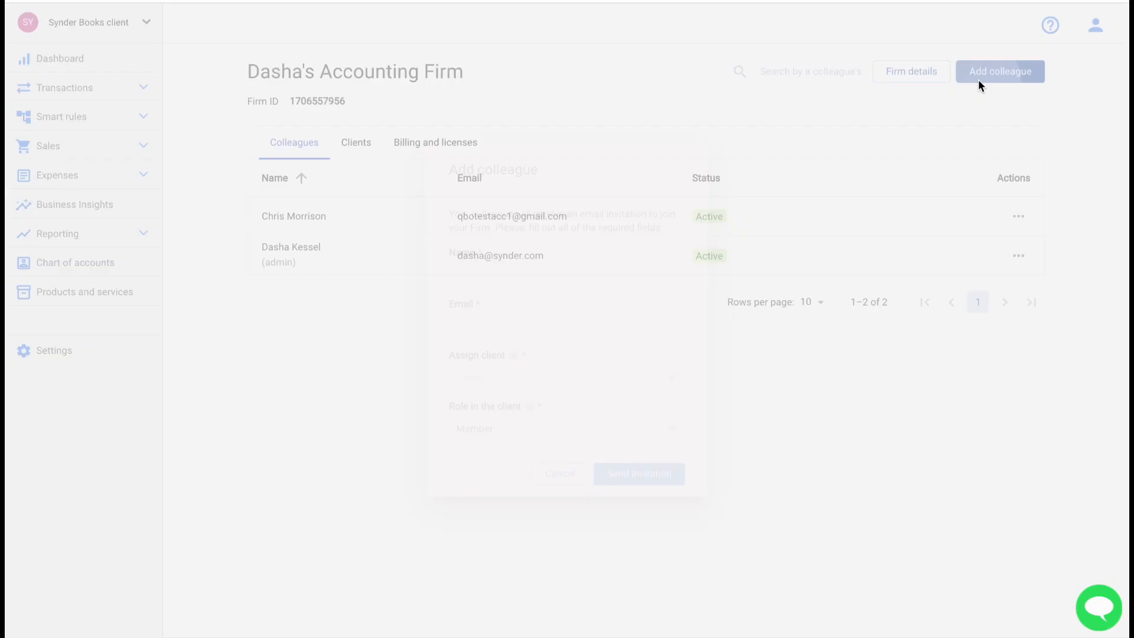
{"action": "left_click", "coordinate": [488, 274]}
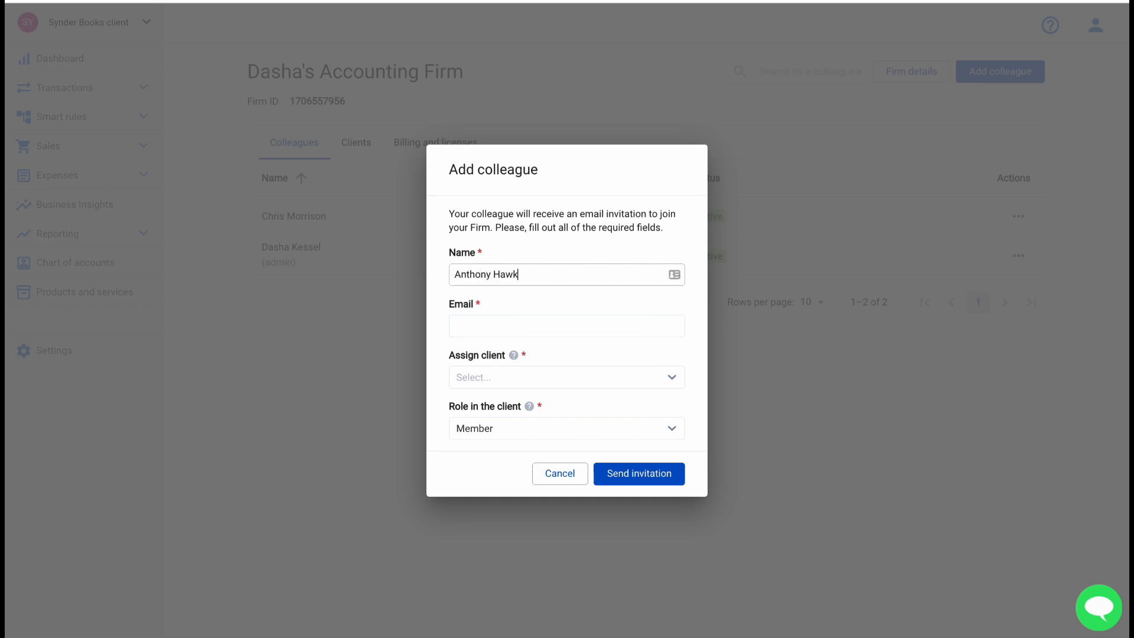
{"action": "left_click", "coordinate": [517, 322]}
{"action": "left_click", "coordinate": [529, 378]}
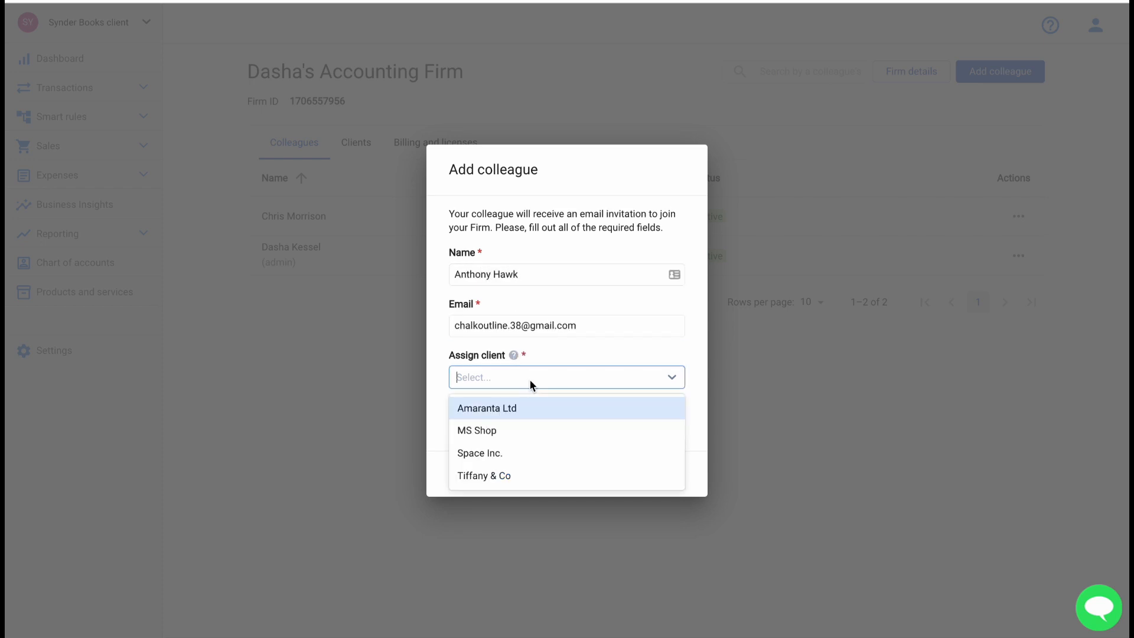
{"action": "left_click", "coordinate": [474, 430]}
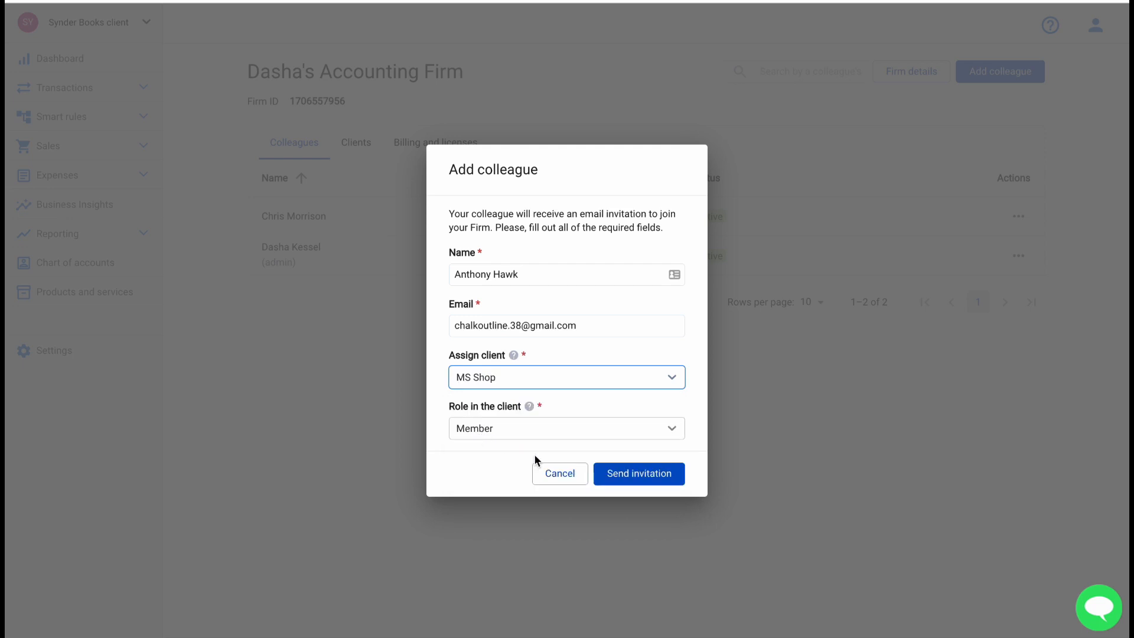
{"action": "left_click", "coordinate": [649, 475]}
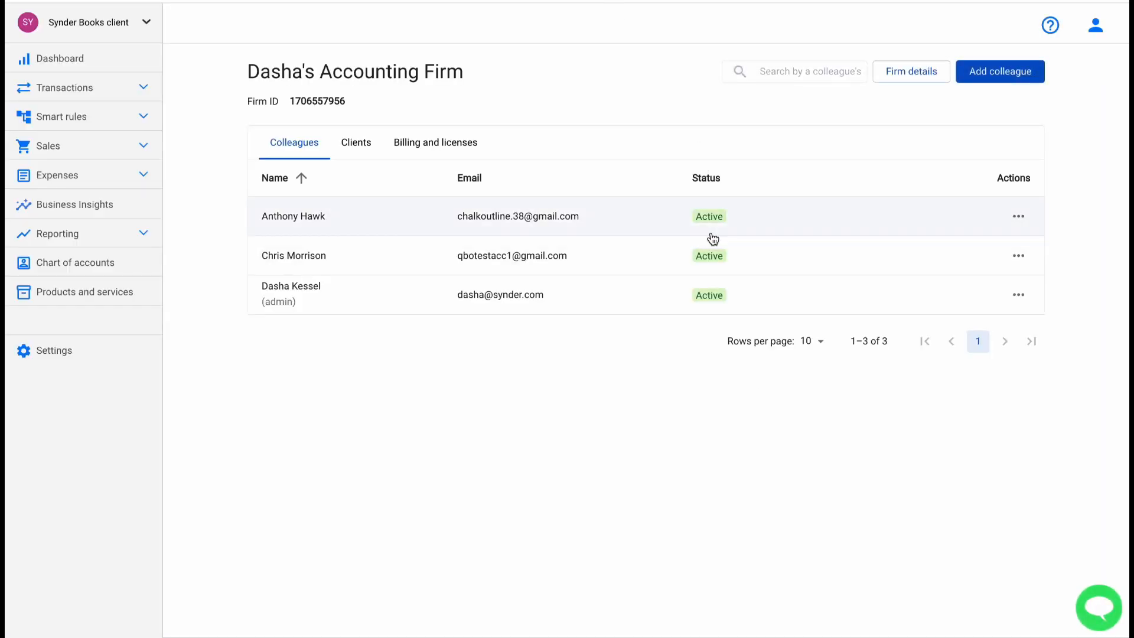
Add Space Inc. with the Manager role to the newest colleague's assigned clients.
{"action": "left_click", "coordinate": [777, 219]}
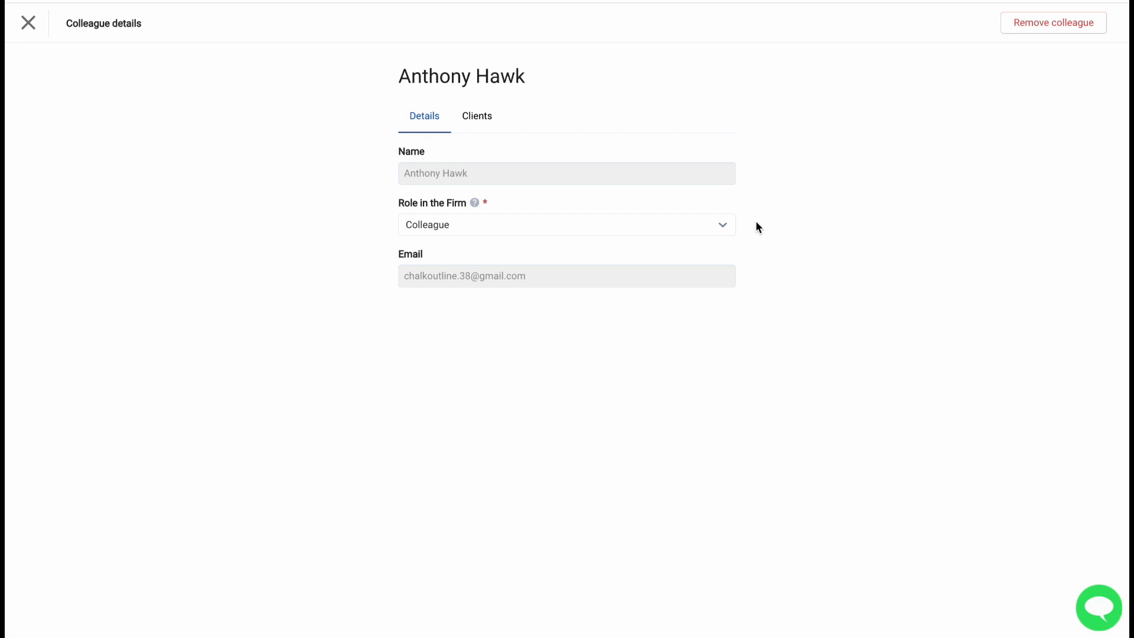
{"action": "left_click", "coordinate": [476, 118]}
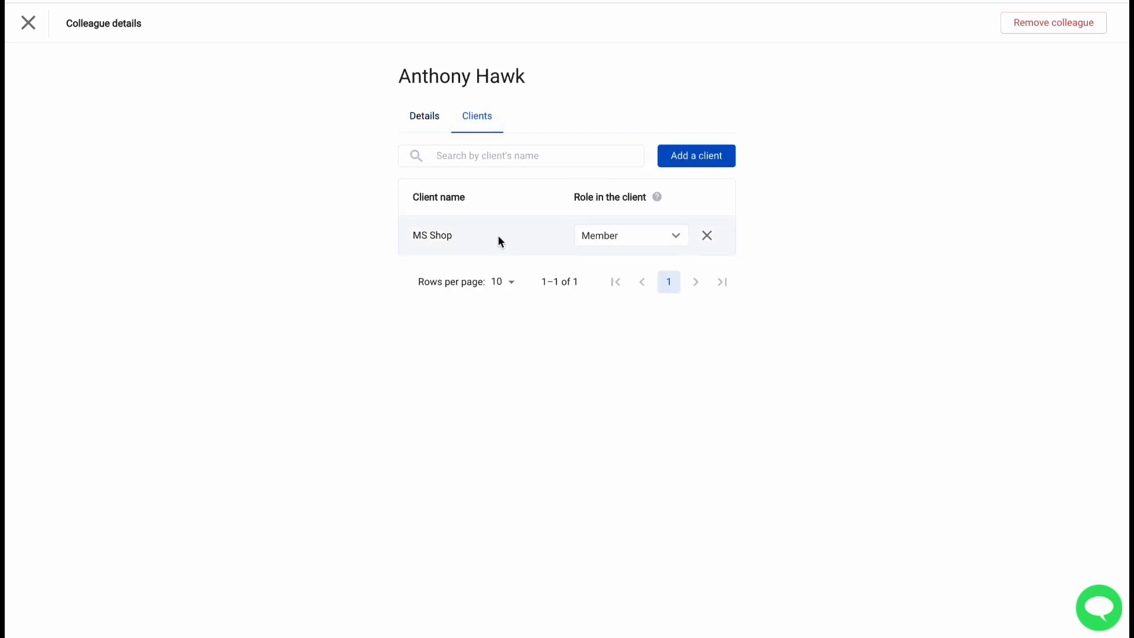
{"action": "left_click", "coordinate": [696, 155]}
{"action": "left_click", "coordinate": [539, 299]}
{"action": "left_click", "coordinate": [555, 353]}
{"action": "left_click", "coordinate": [557, 352]}
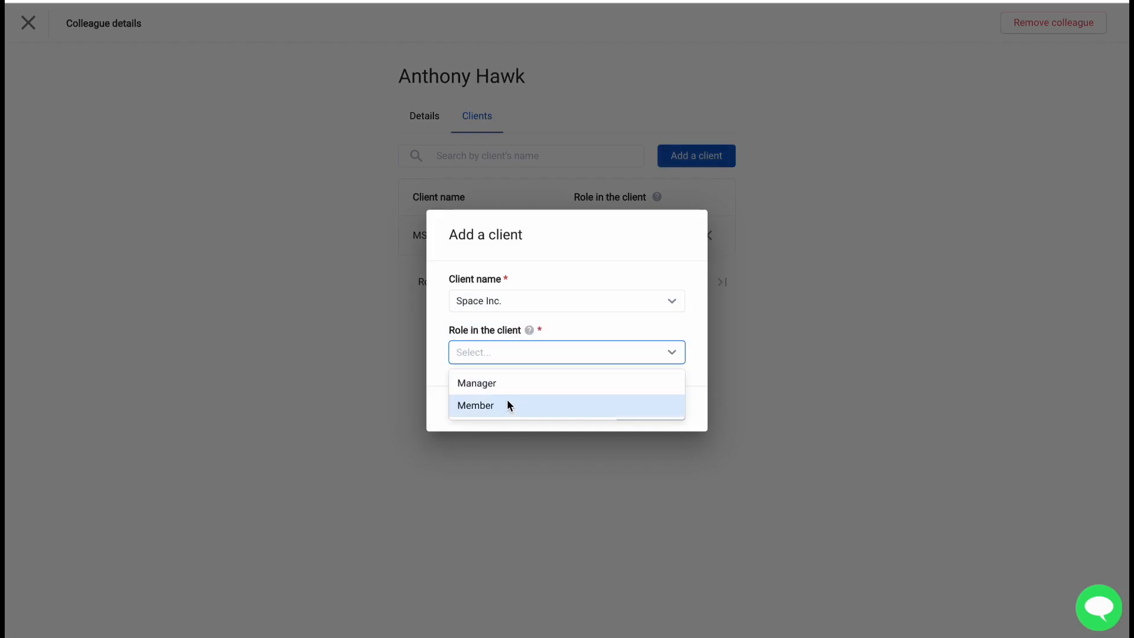
{"action": "left_click", "coordinate": [478, 382]}
{"action": "left_click", "coordinate": [650, 410]}
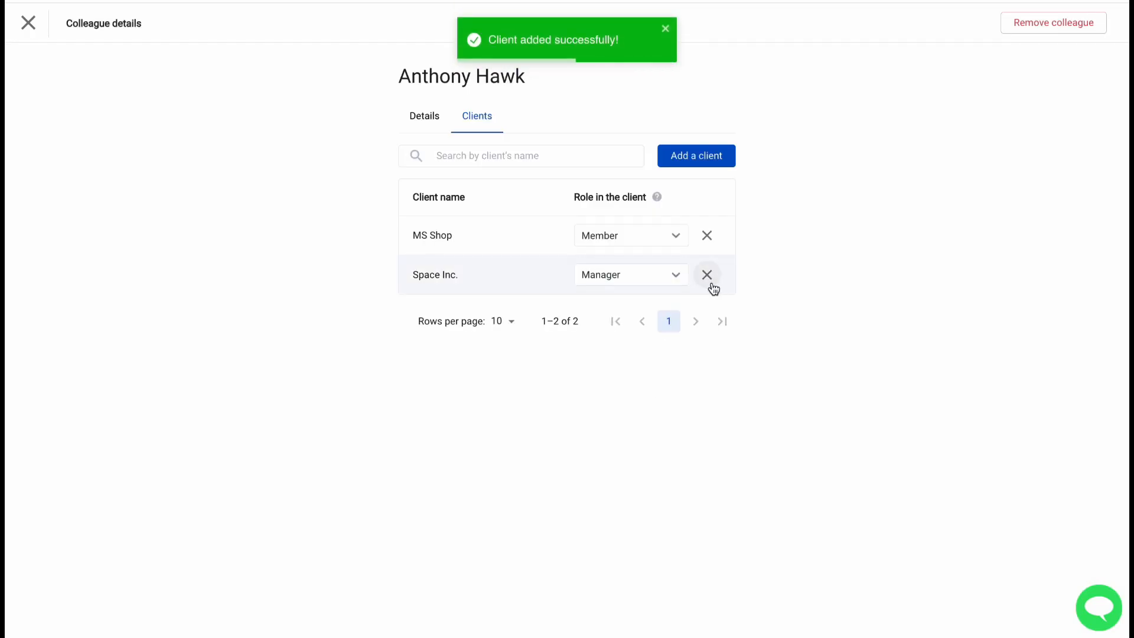
{"action": "left_click", "coordinate": [707, 235]}
{"action": "left_click", "coordinate": [27, 24]}
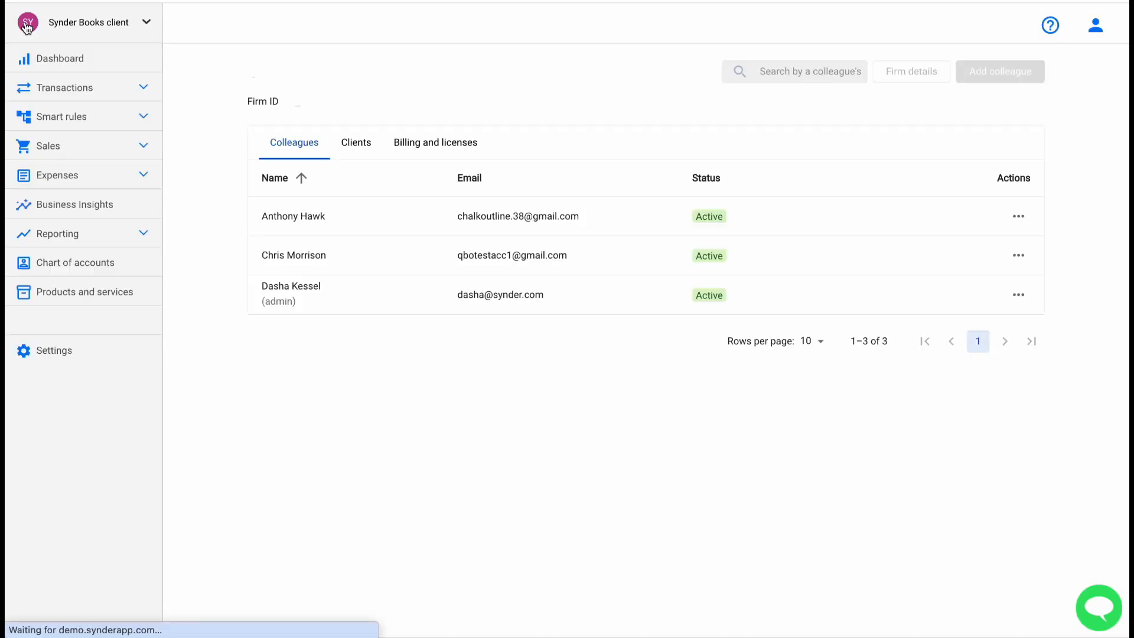
Assign that colleague to Amaranta Ltd as a Member from the client's Firm colleagues tab.
{"action": "left_click", "coordinate": [367, 152]}
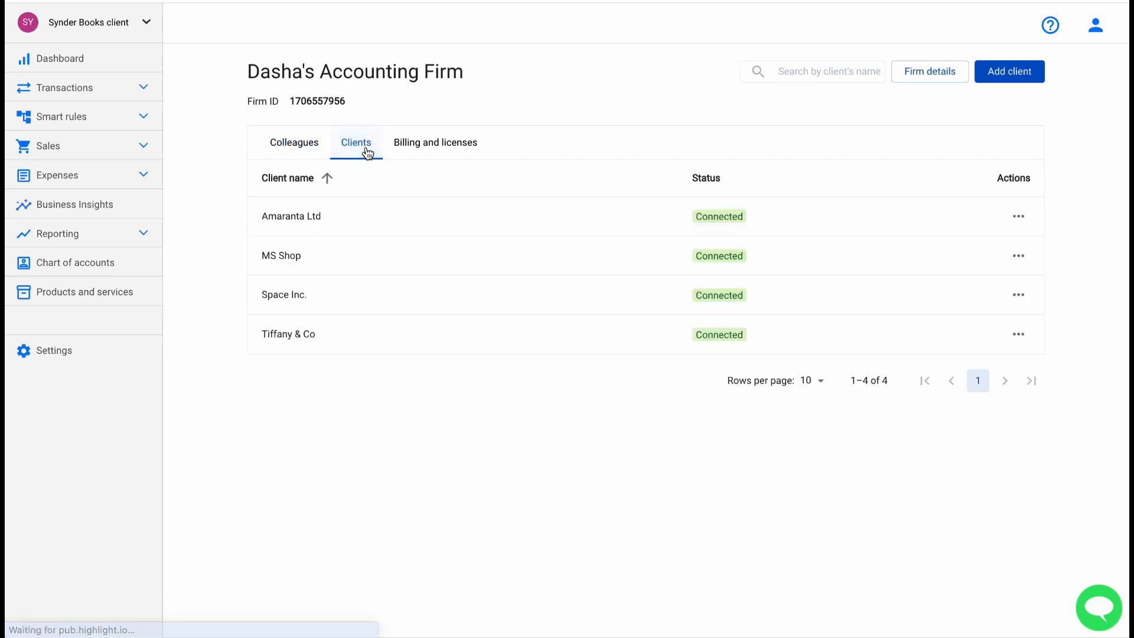
{"action": "left_click", "coordinate": [342, 214]}
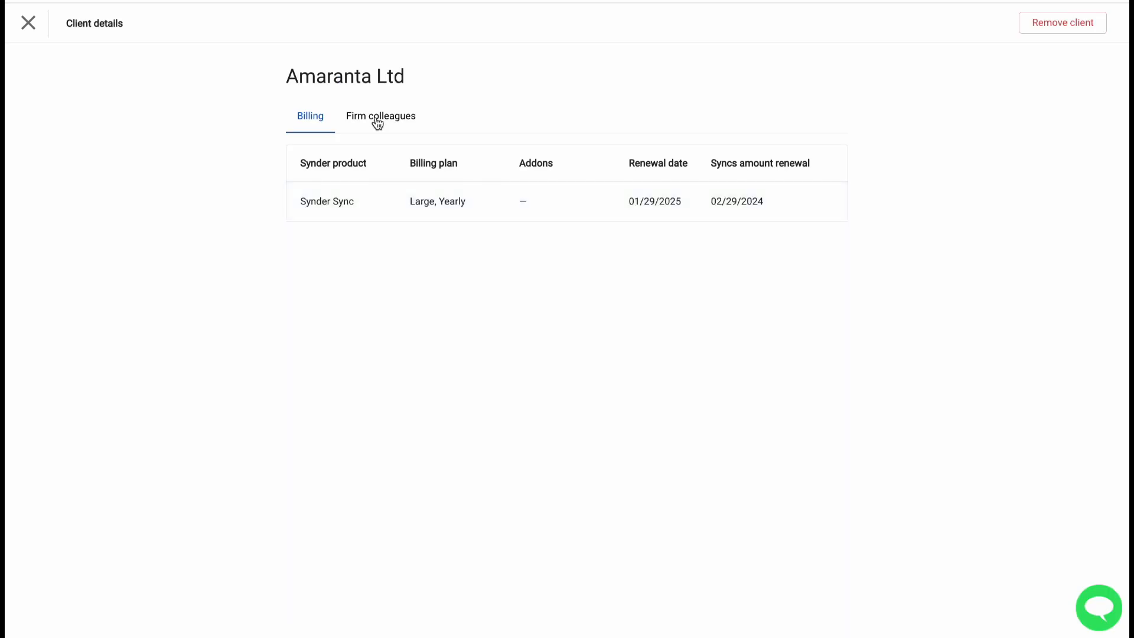
{"action": "left_click", "coordinate": [377, 122]}
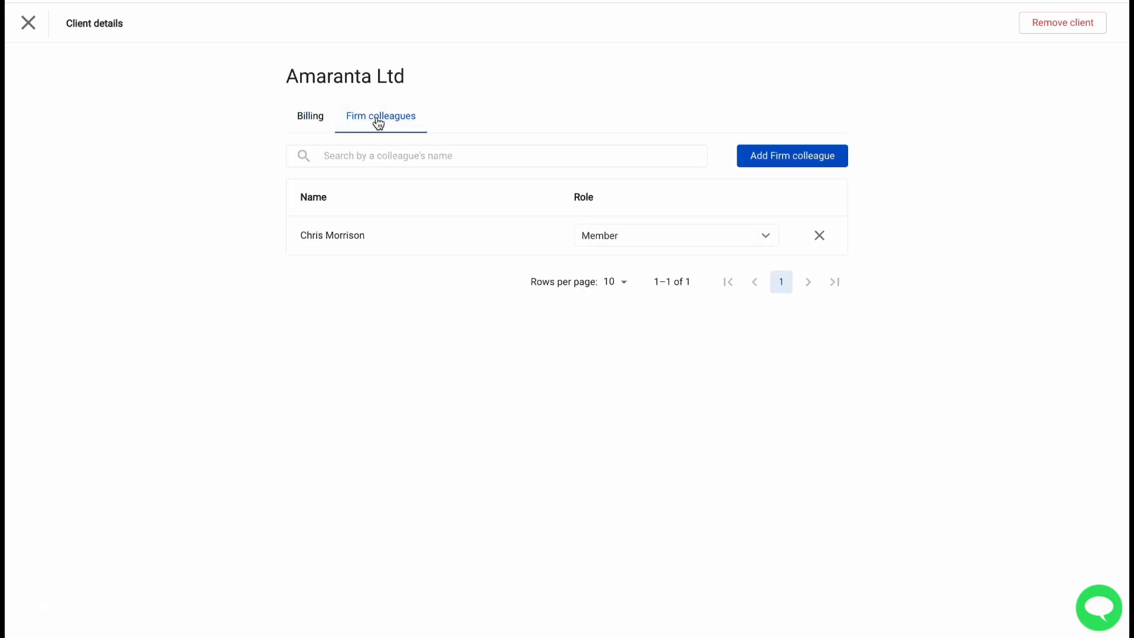
{"action": "left_click", "coordinate": [792, 155]}
{"action": "left_click", "coordinate": [532, 300]}
{"action": "left_click", "coordinate": [519, 329]}
{"action": "left_click", "coordinate": [507, 352]}
{"action": "left_click", "coordinate": [498, 405]}
{"action": "left_click", "coordinate": [636, 408]}
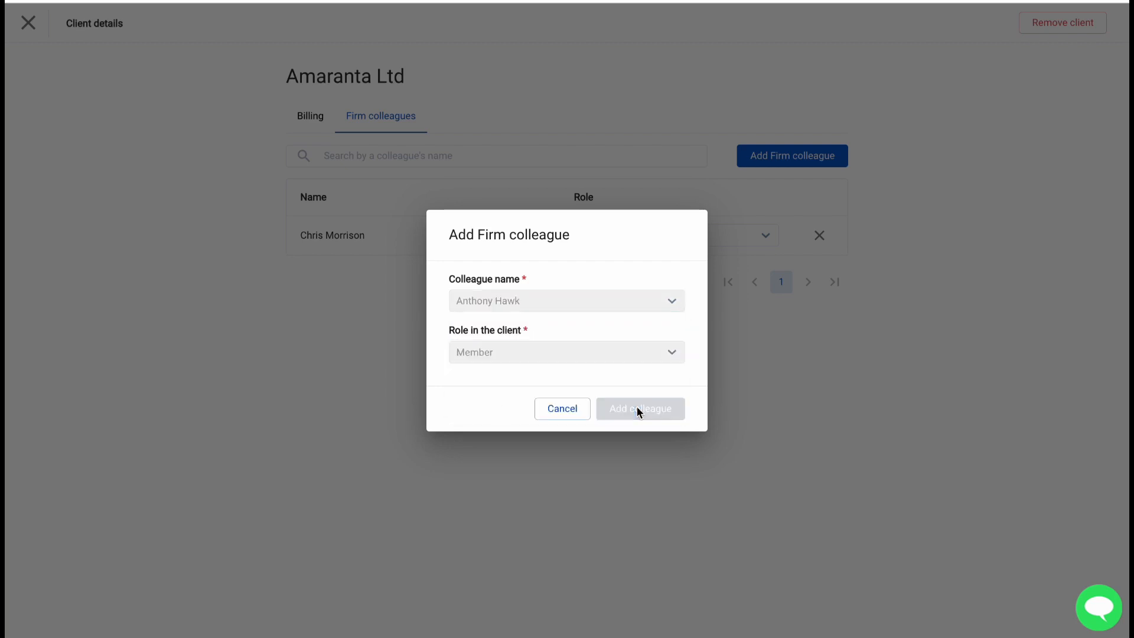
{"action": "left_click", "coordinate": [28, 23]}
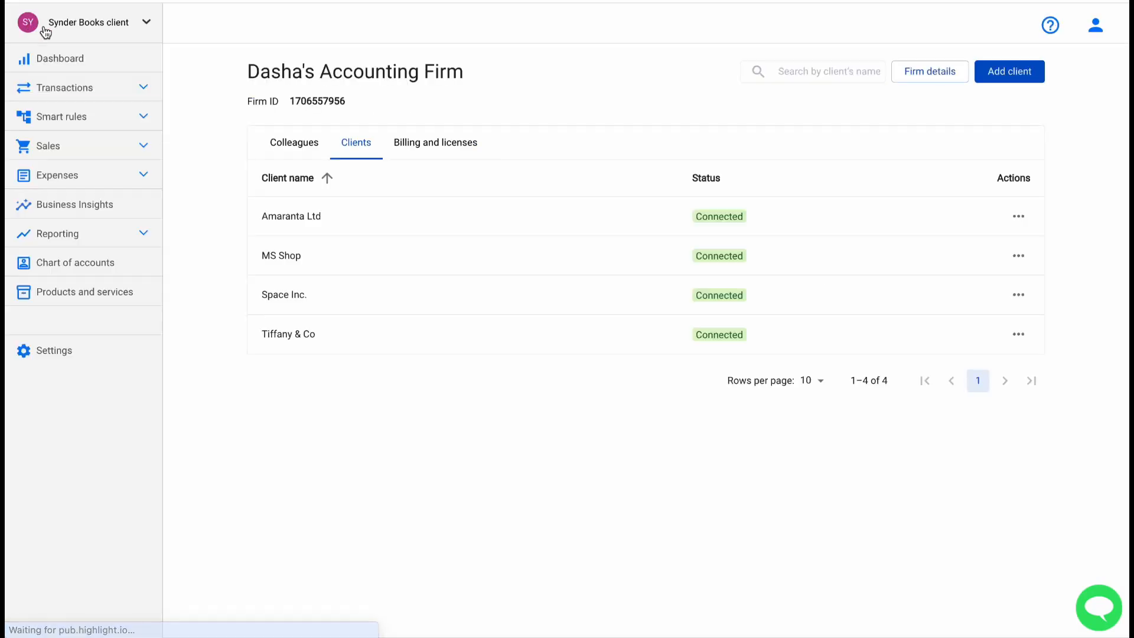
Remove Space Inc. from the firm's clients and confirm the removal.
{"action": "left_click", "coordinate": [293, 145]}
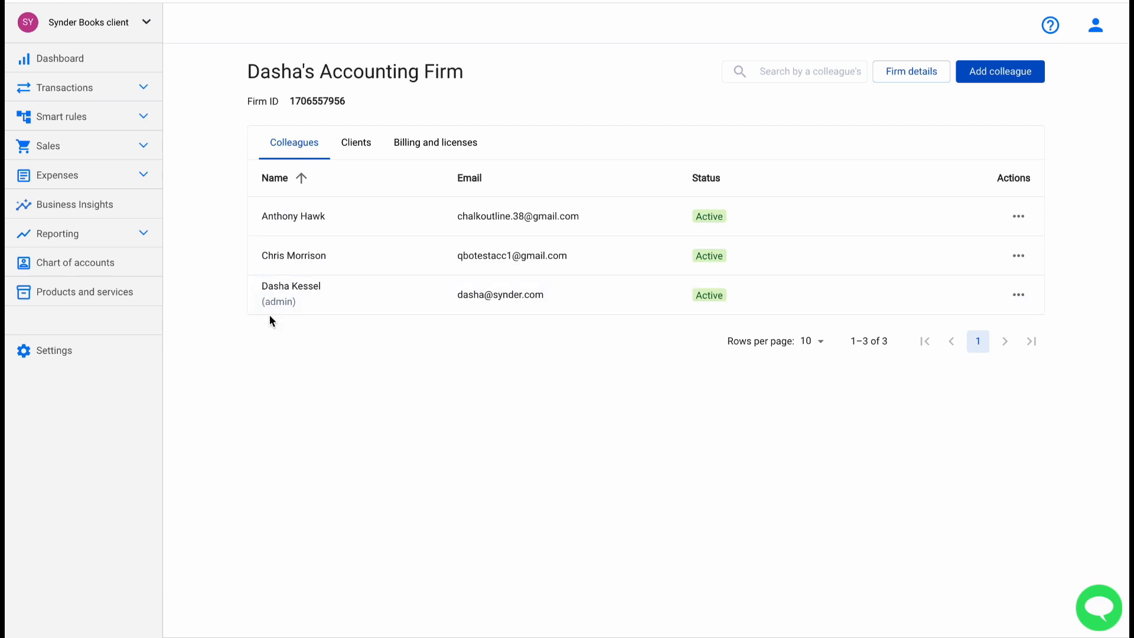
{"action": "left_click", "coordinate": [363, 154]}
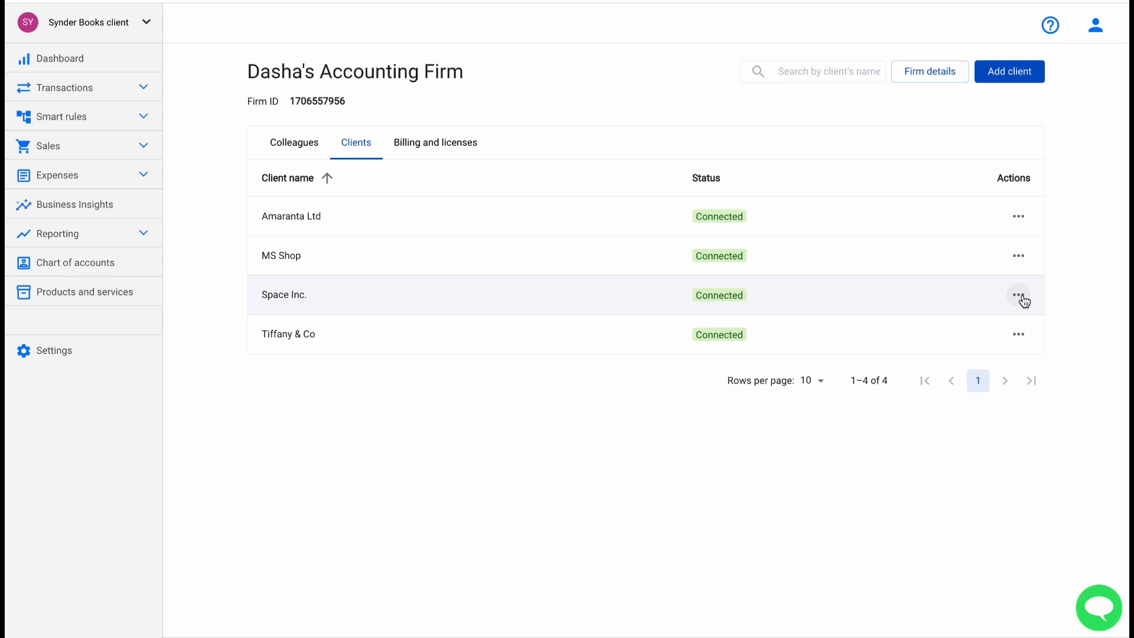
{"action": "left_click", "coordinate": [1020, 296]}
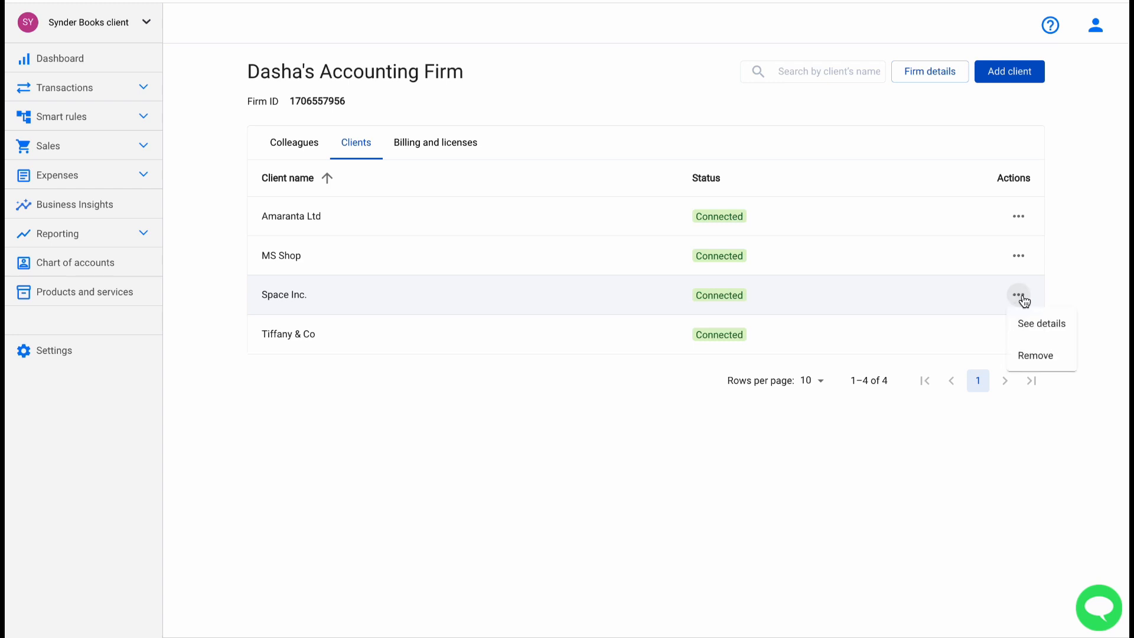
{"action": "left_click", "coordinate": [1036, 356]}
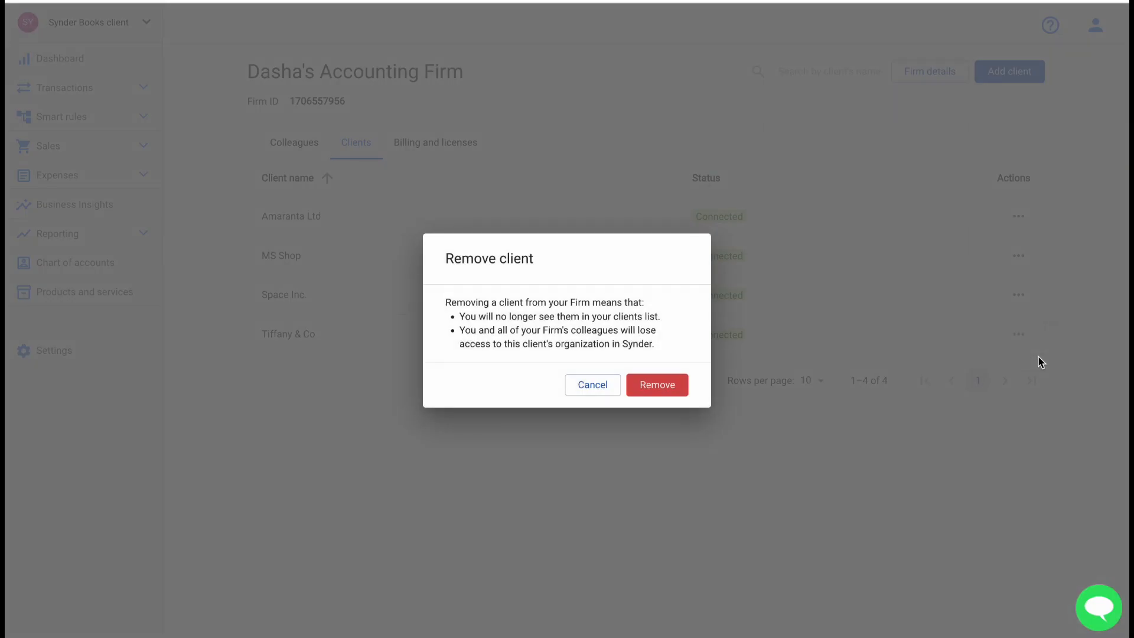
{"action": "left_click", "coordinate": [653, 386]}
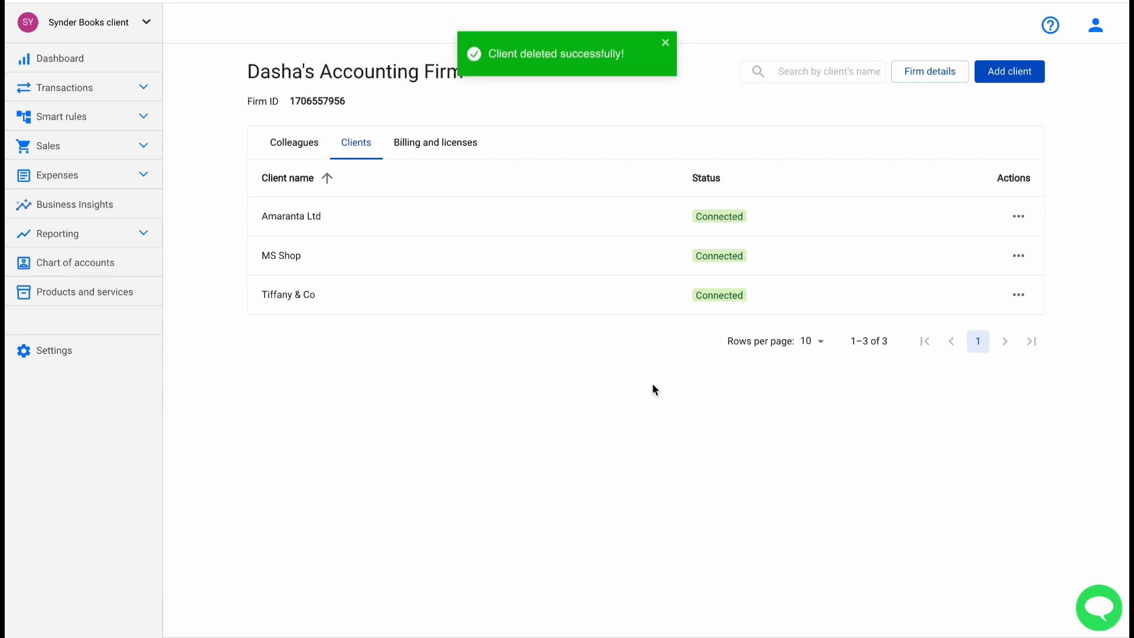
Change the middle colleague's firm role to Admin and return to the colleagues list.
{"action": "left_click", "coordinate": [285, 144]}
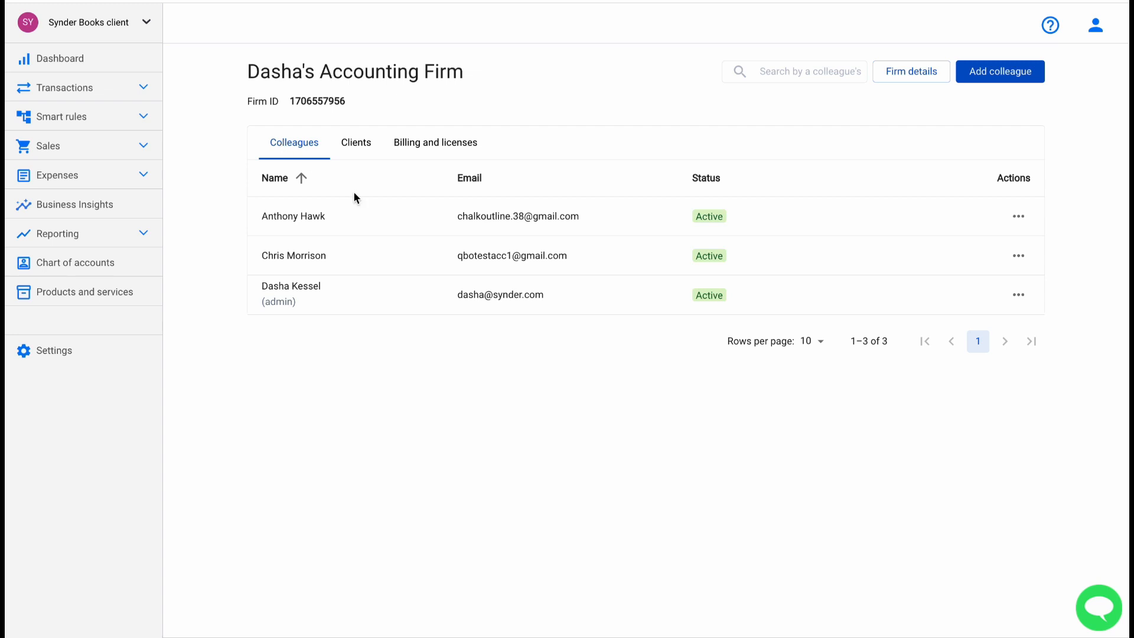
{"action": "left_click", "coordinate": [362, 264]}
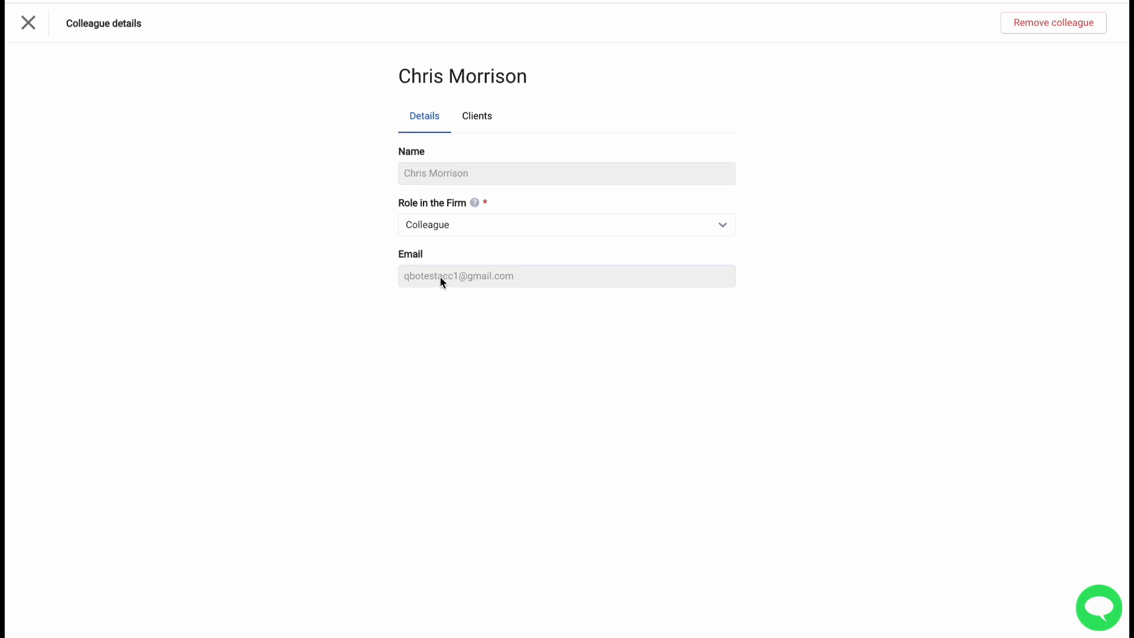
{"action": "left_click", "coordinate": [434, 229]}
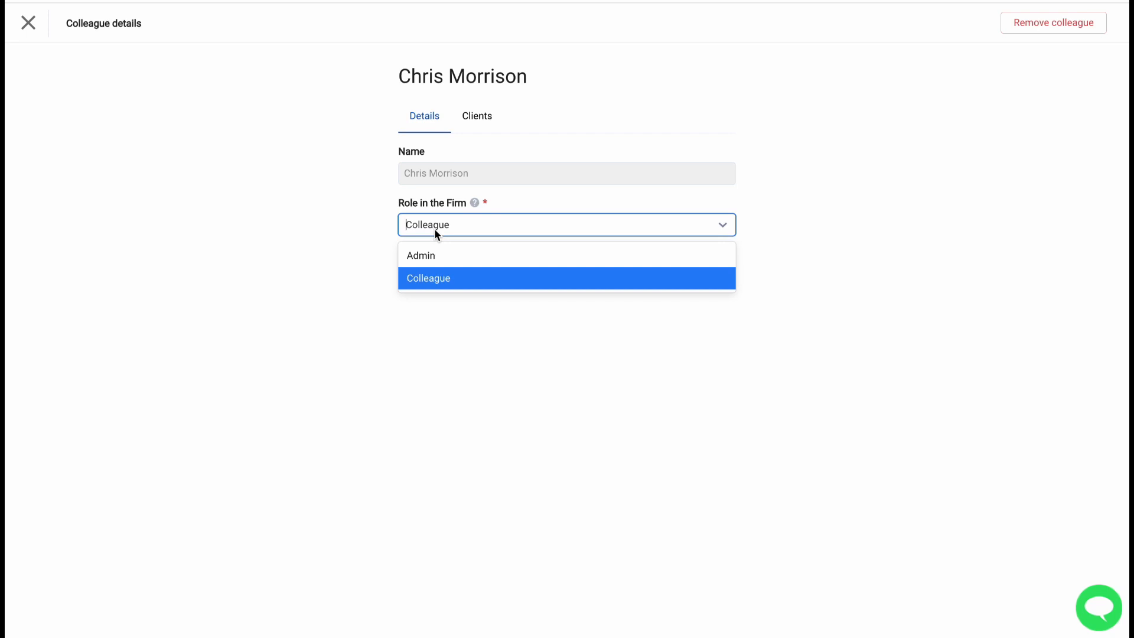
{"action": "left_click", "coordinate": [417, 260]}
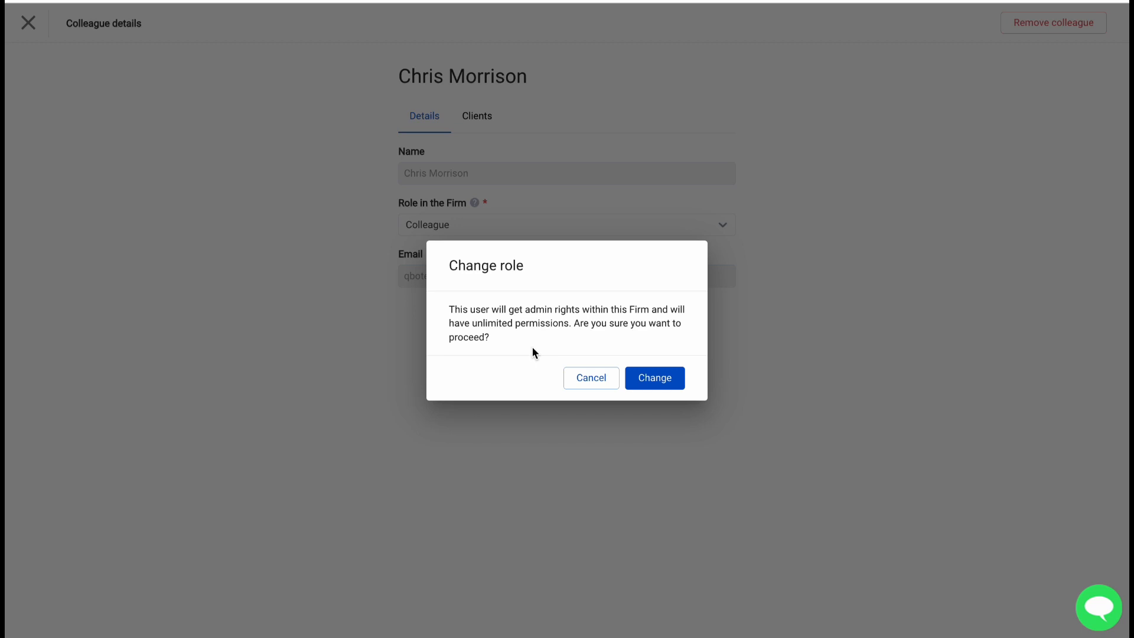
{"action": "left_click", "coordinate": [663, 385]}
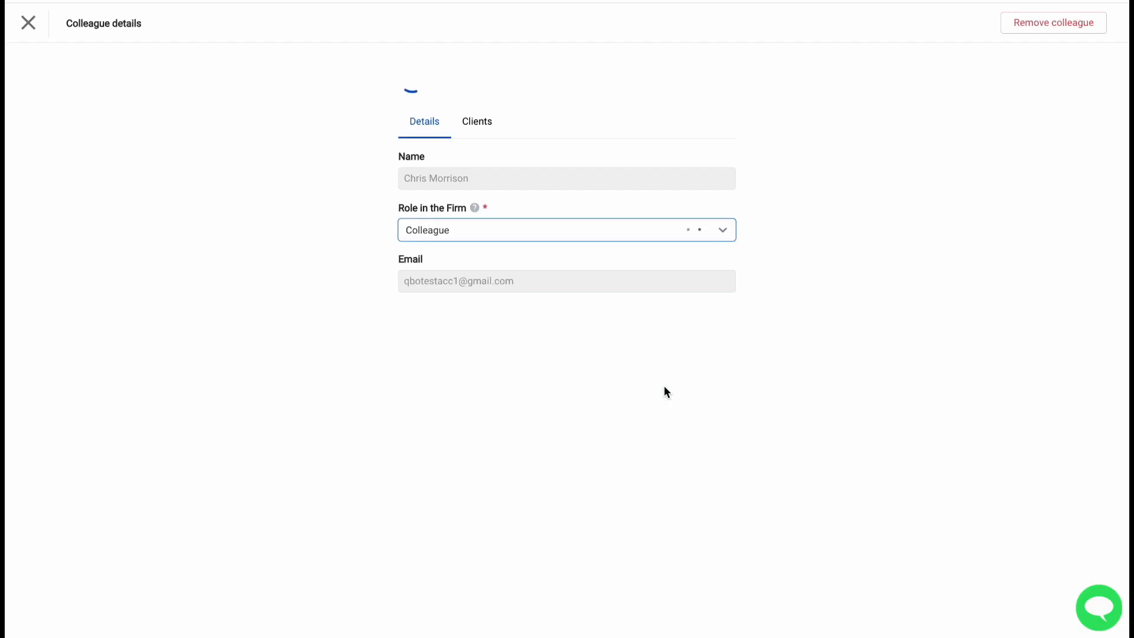
{"action": "left_click", "coordinate": [30, 25]}
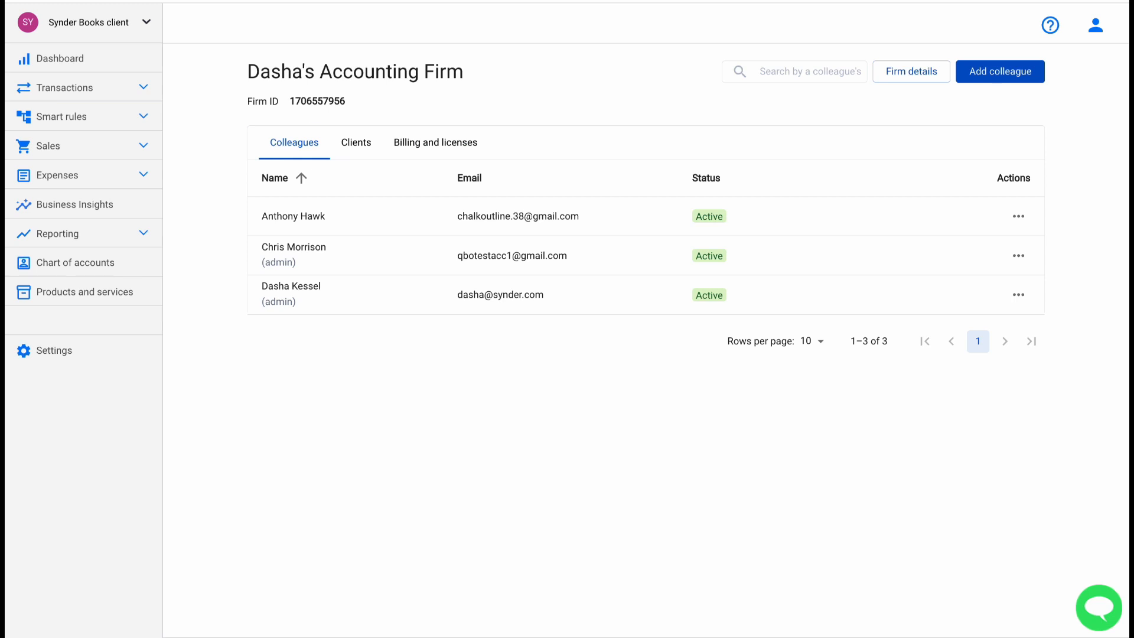
Set the now-admin colleague's firm role back to Colleague and close their details.
{"action": "left_click", "coordinate": [361, 255]}
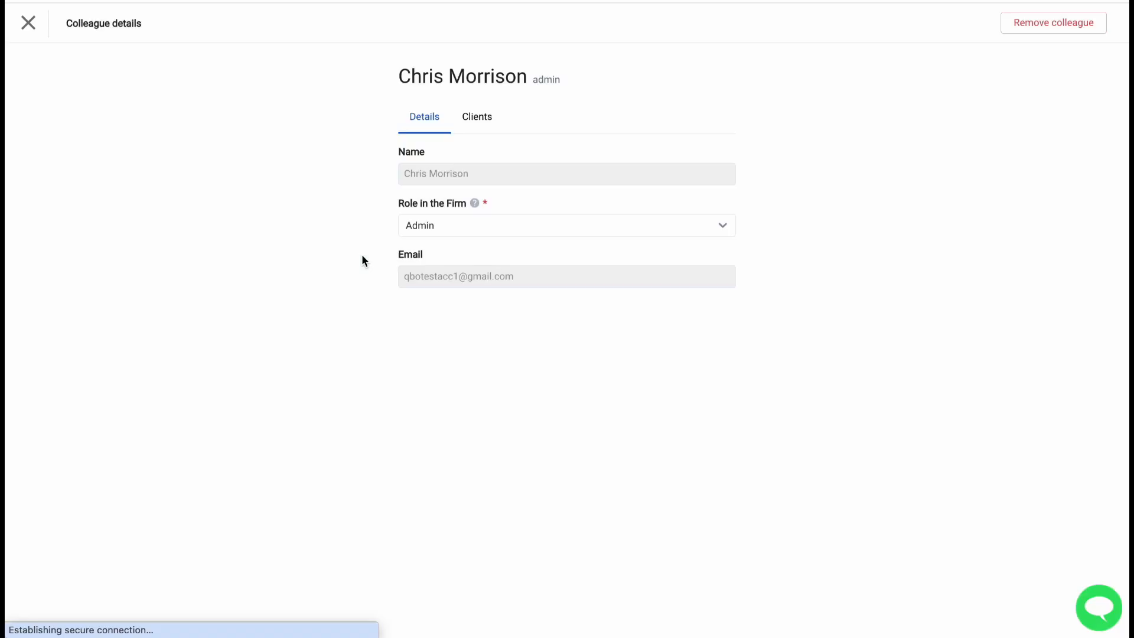
{"action": "left_click", "coordinate": [435, 228]}
{"action": "left_click", "coordinate": [445, 278]}
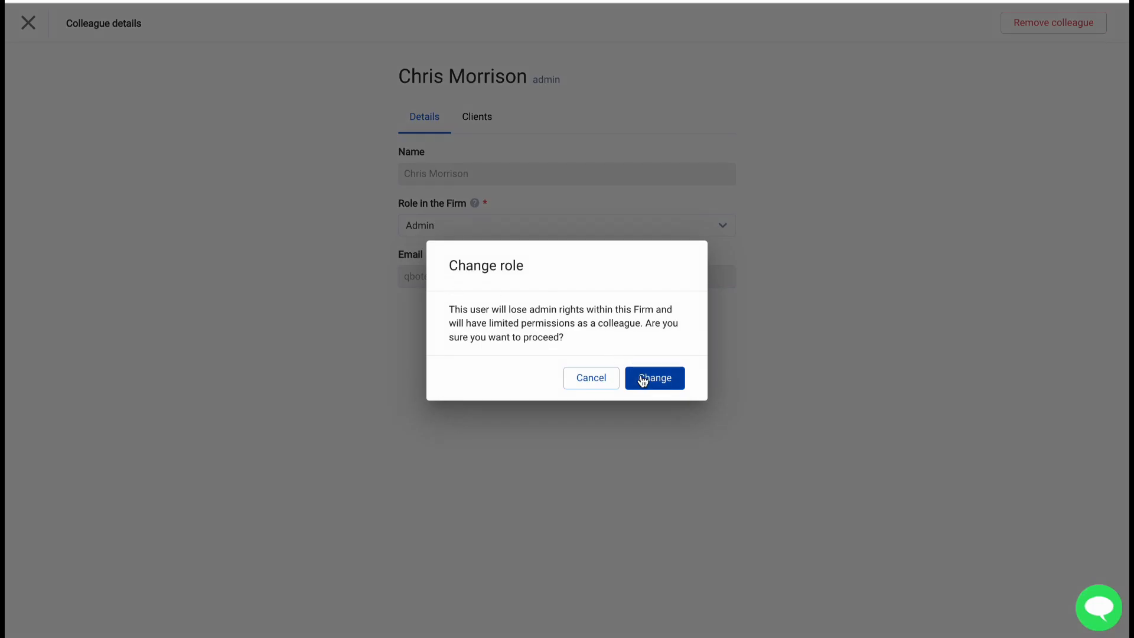
{"action": "left_click", "coordinate": [644, 378]}
{"action": "left_click", "coordinate": [27, 23]}
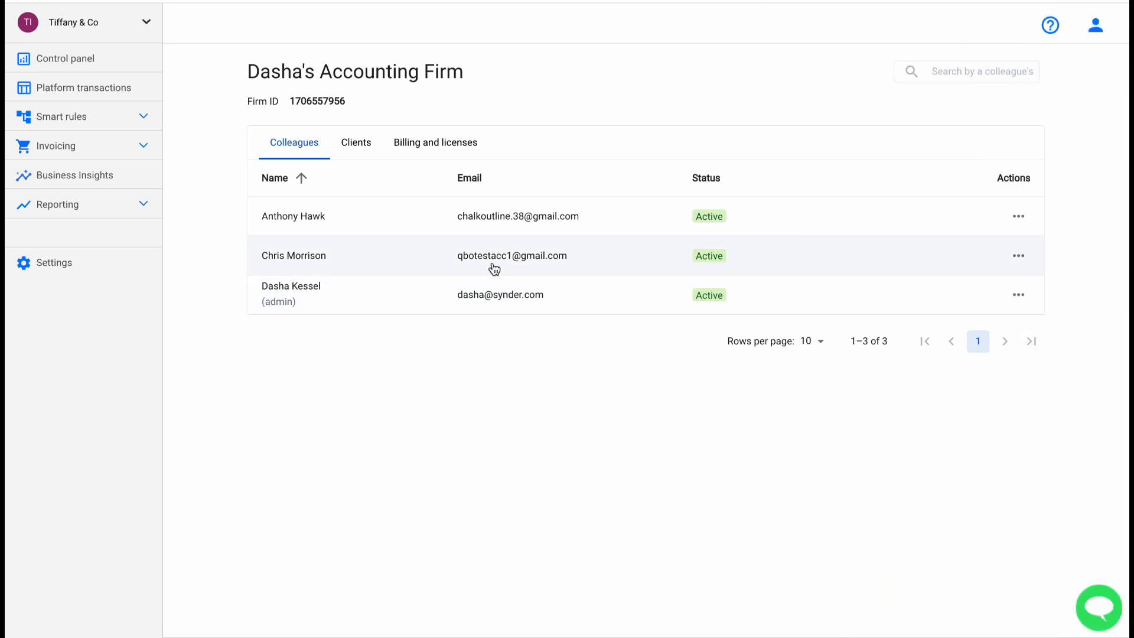
{"action": "left_click", "coordinate": [1018, 216]}
{"action": "left_click", "coordinate": [1018, 255]}
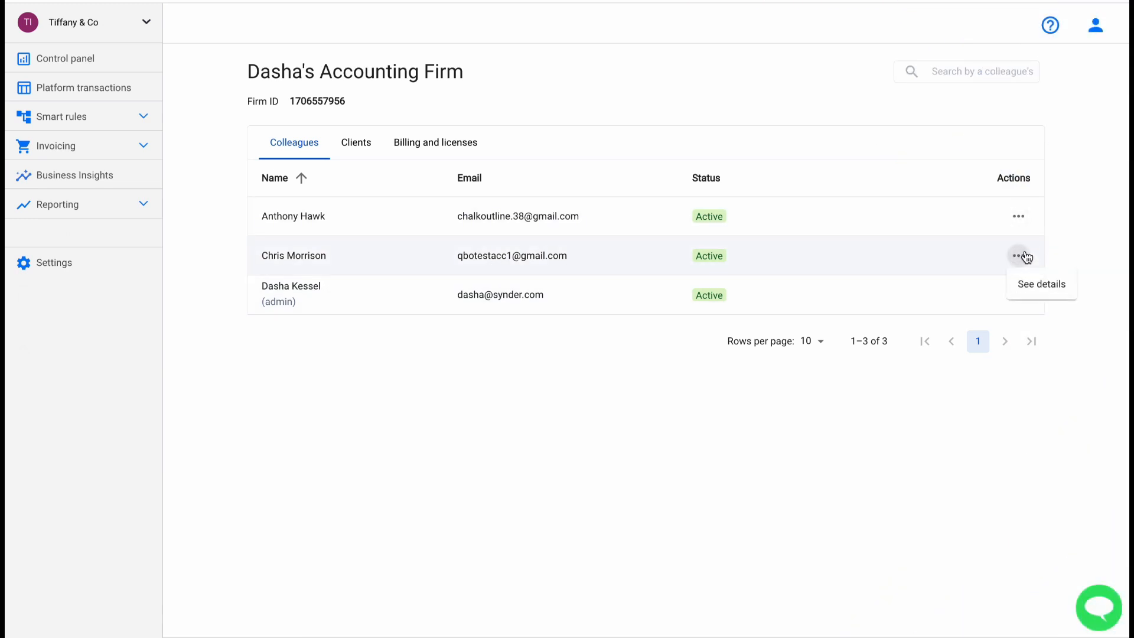
{"action": "left_click", "coordinate": [958, 265]}
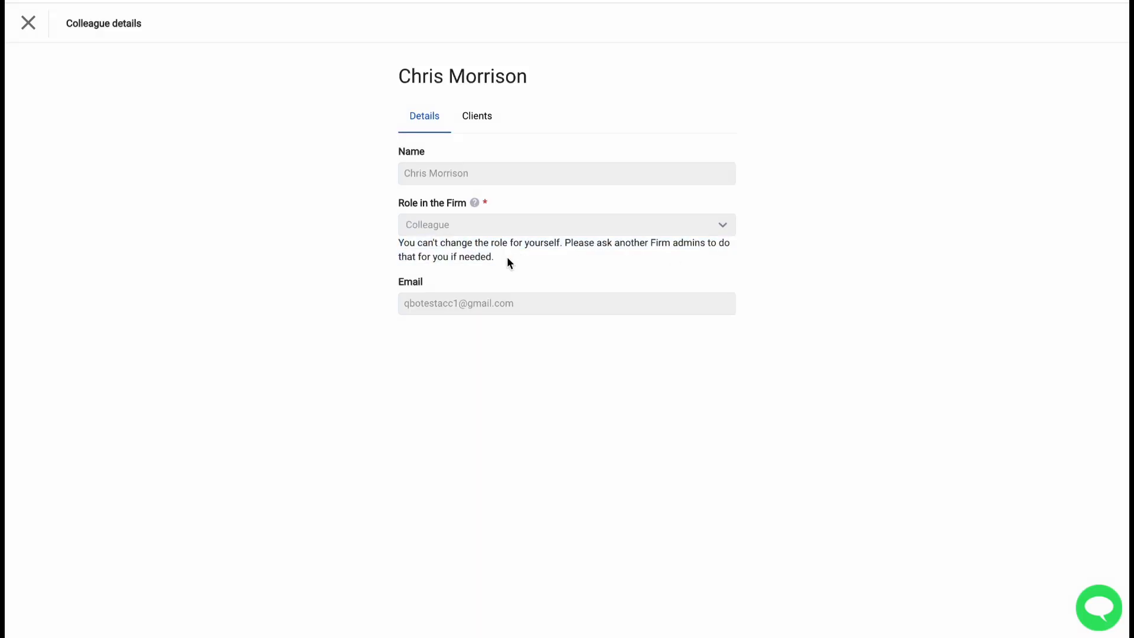
{"action": "left_click", "coordinate": [481, 121]}
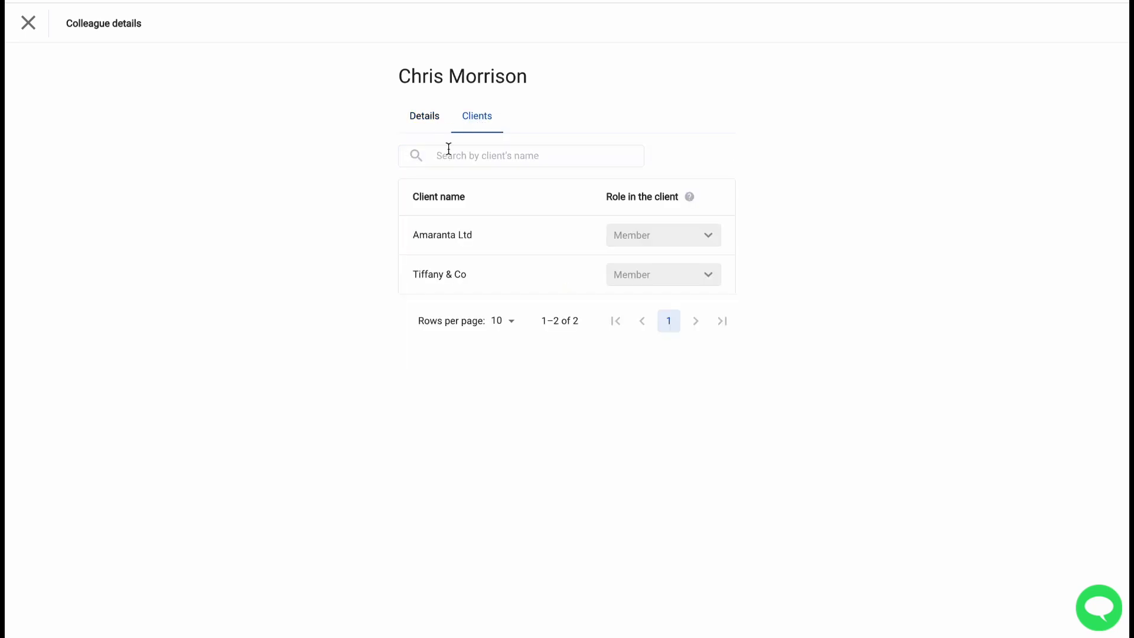
{"action": "left_click", "coordinate": [29, 25]}
{"action": "left_click", "coordinate": [370, 151]}
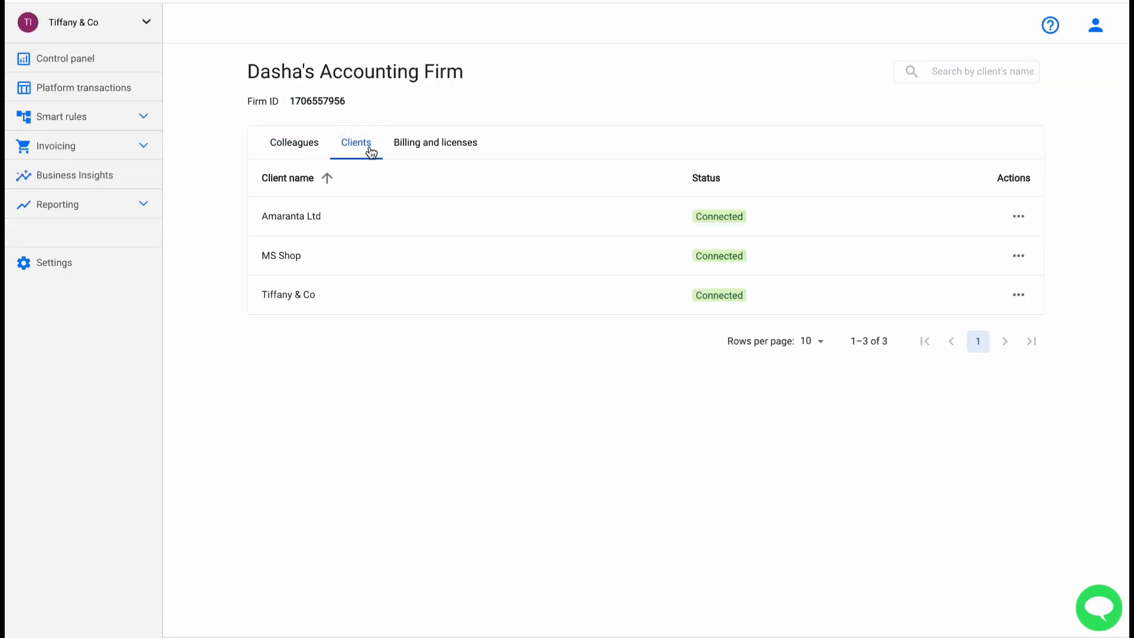
{"action": "left_click", "coordinate": [1019, 218]}
{"action": "left_click", "coordinate": [902, 216]}
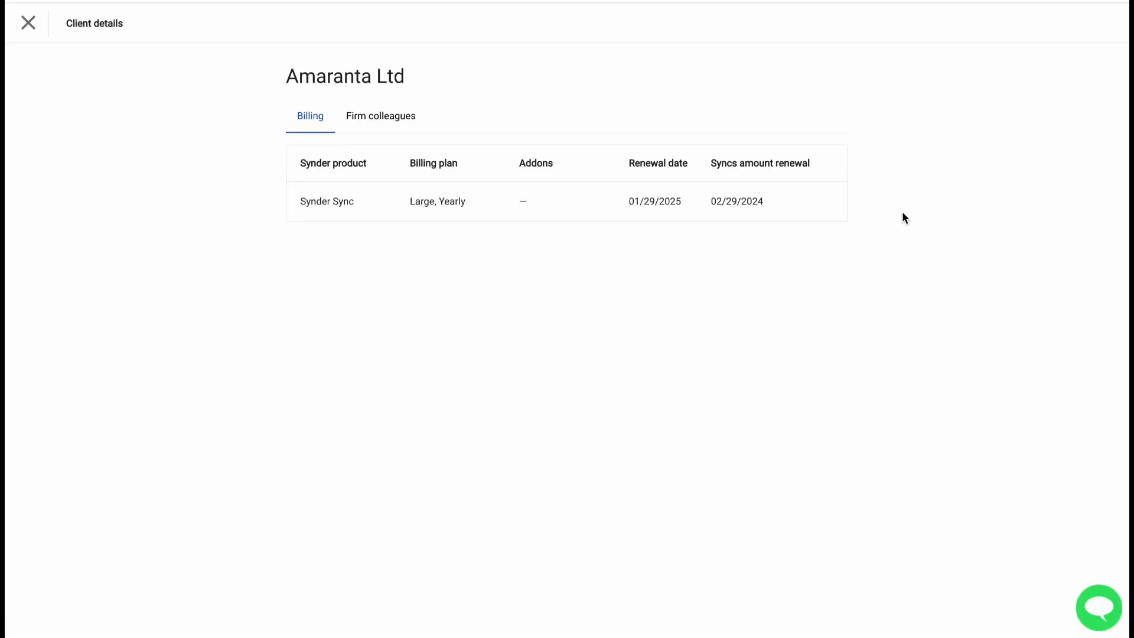
{"action": "left_click", "coordinate": [373, 116]}
{"action": "left_click", "coordinate": [28, 23]}
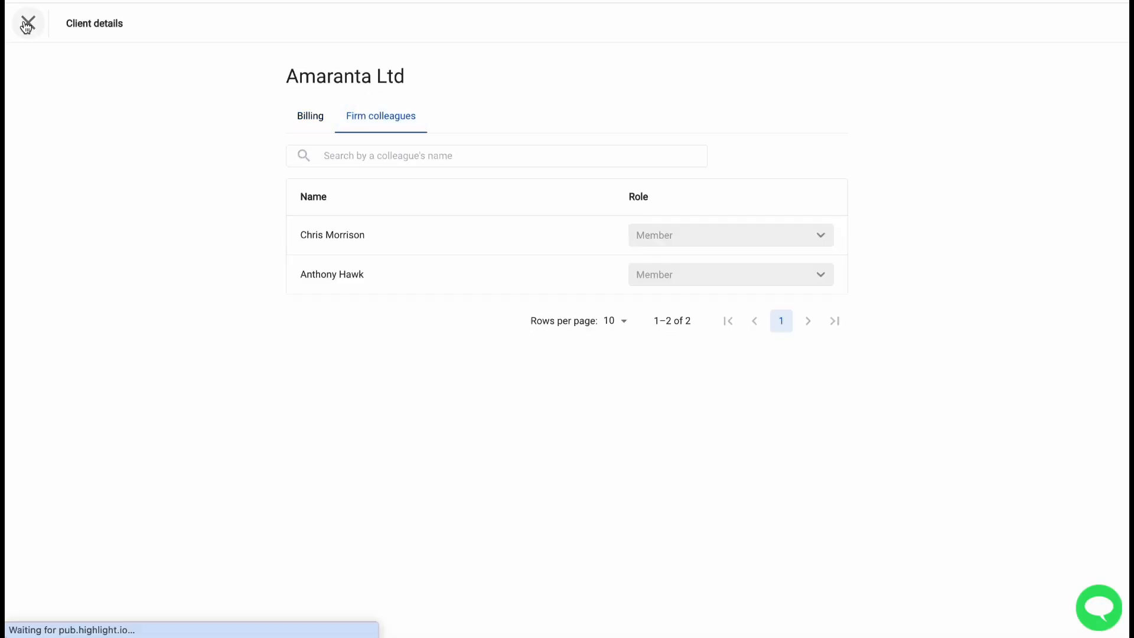
{"action": "left_click", "coordinate": [299, 144]}
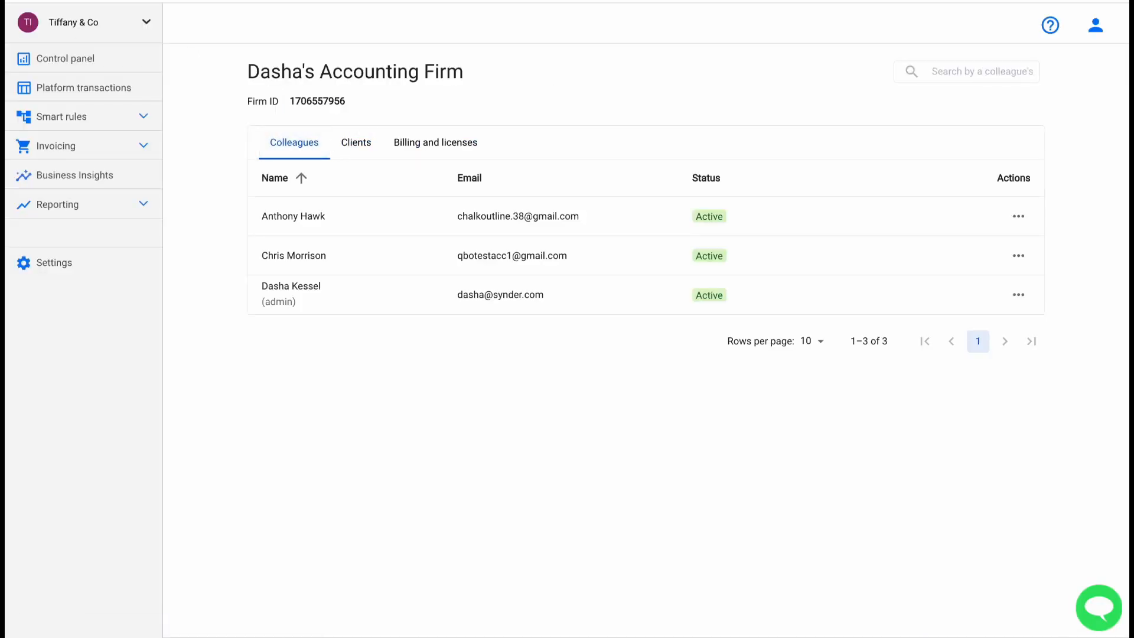